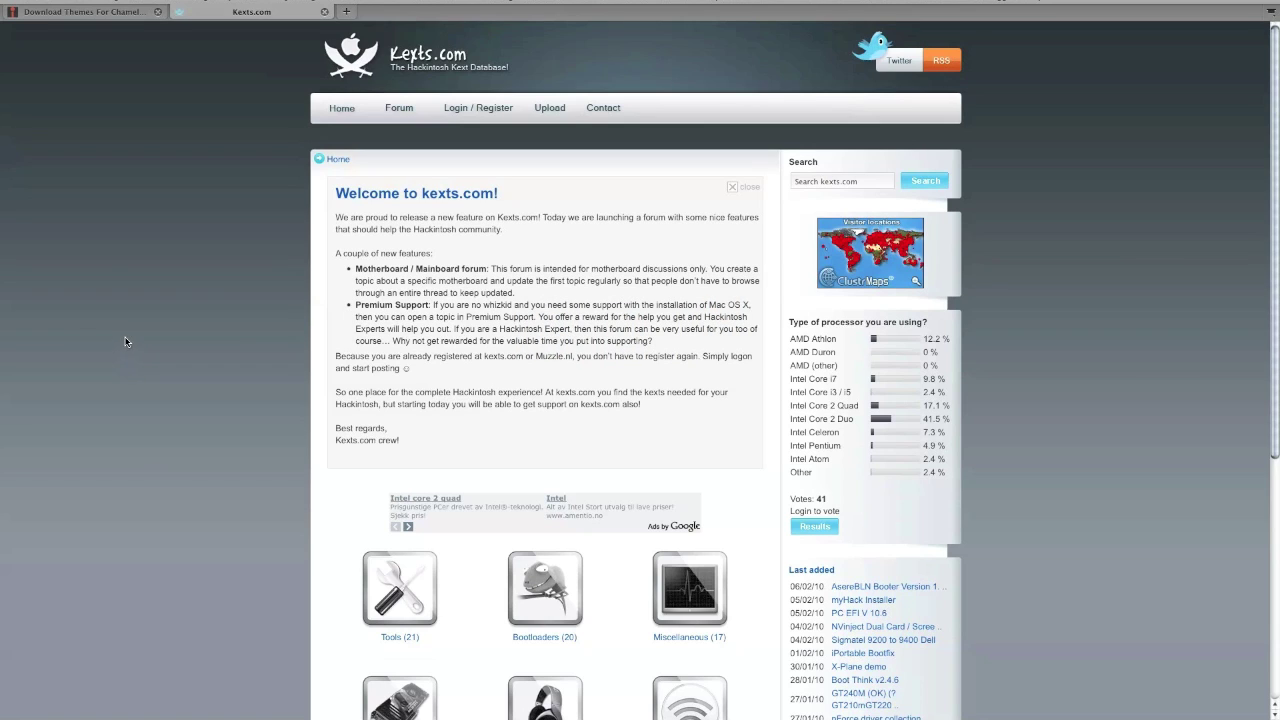
Step: Scroll the kexts.com home page down to show categories from Tools to Genuine Mac OS X
{"action": "scroll", "coordinate": [167, 318], "scroll_direction": "down", "scroll_amount": 3}
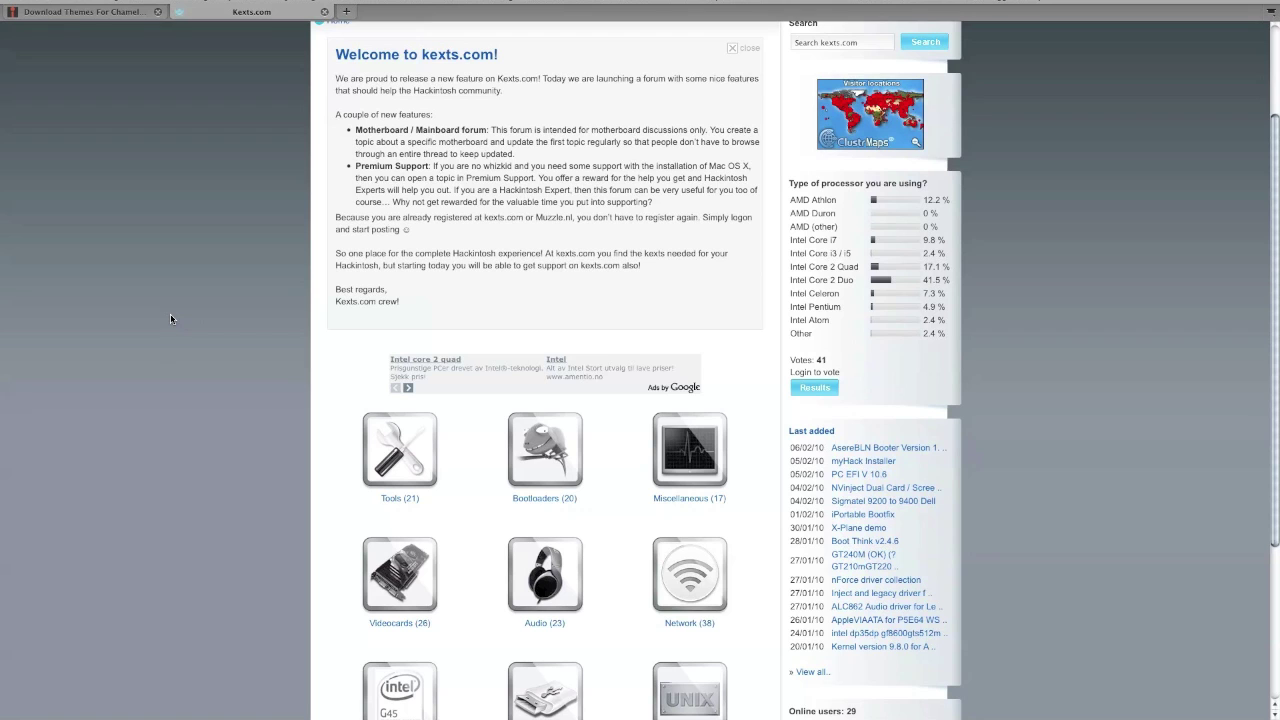
{"action": "scroll", "coordinate": [170, 316], "scroll_direction": "down", "scroll_amount": 4}
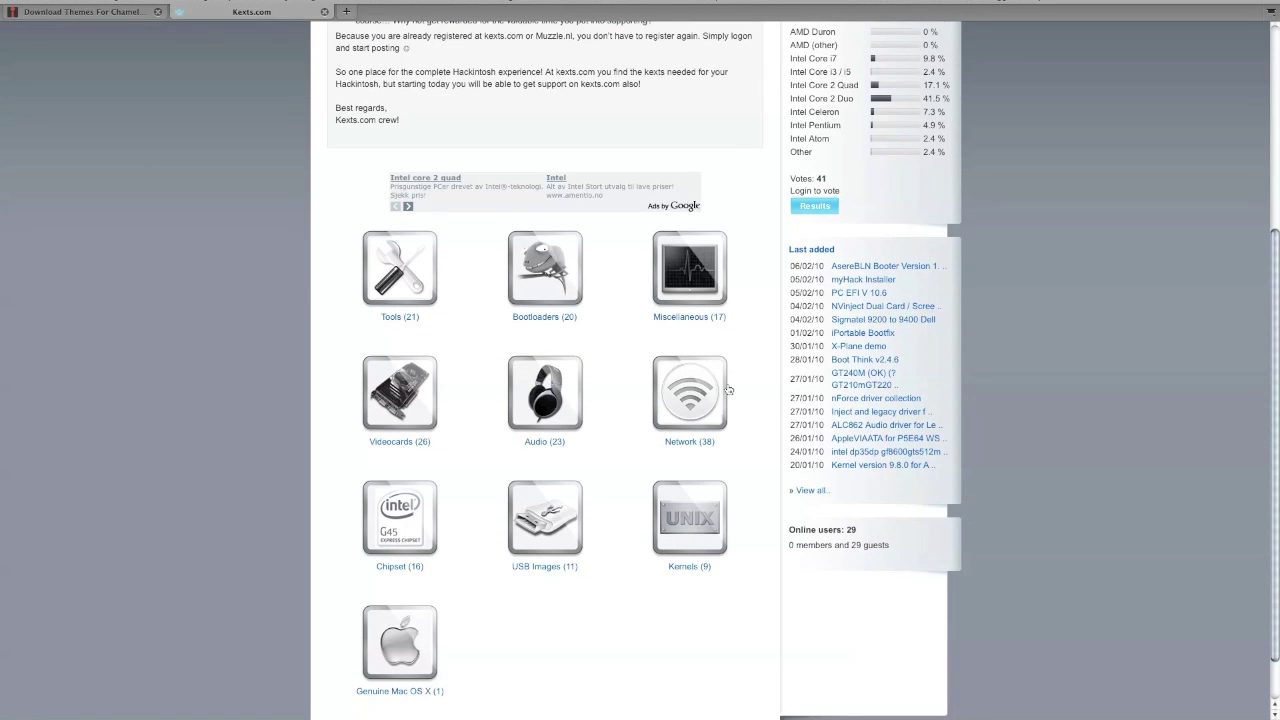
{"action": "scroll", "coordinate": [331, 390], "scroll_direction": "down", "scroll_amount": 1}
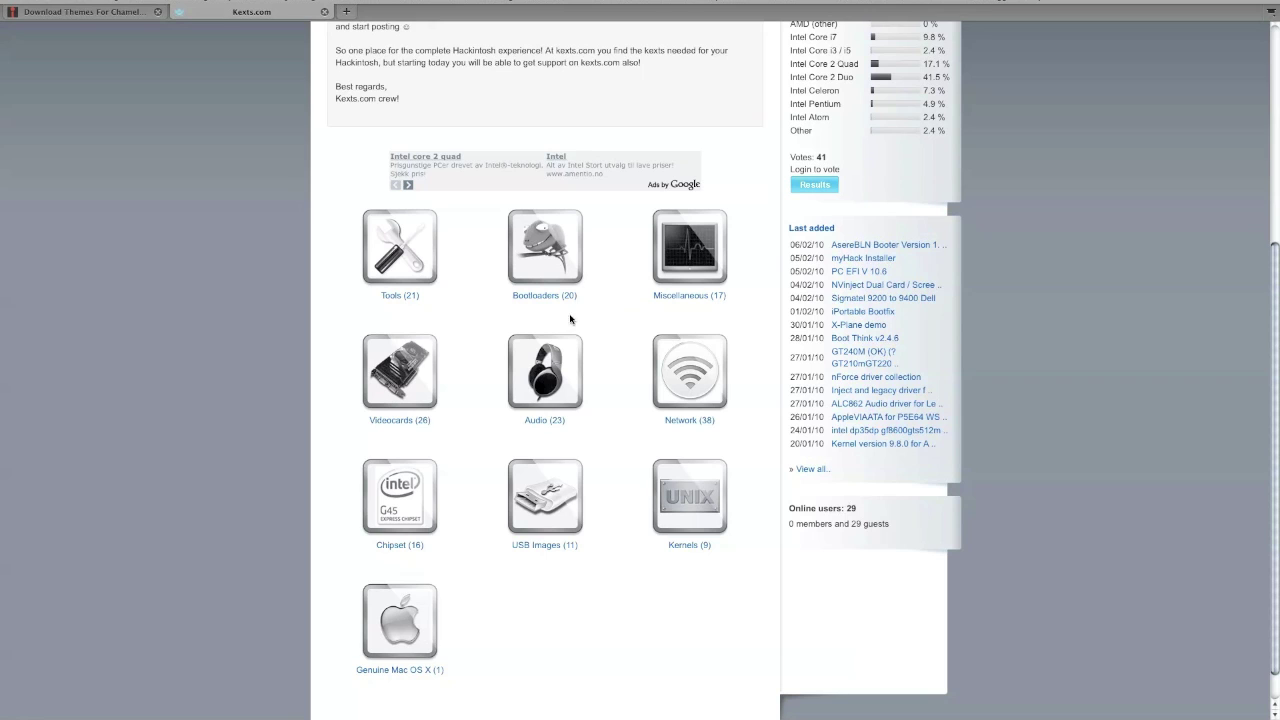
Step: Browse the Videocards > ATI kexts, then return home and open the USB Images category
{"action": "left_click", "coordinate": [395, 370]}
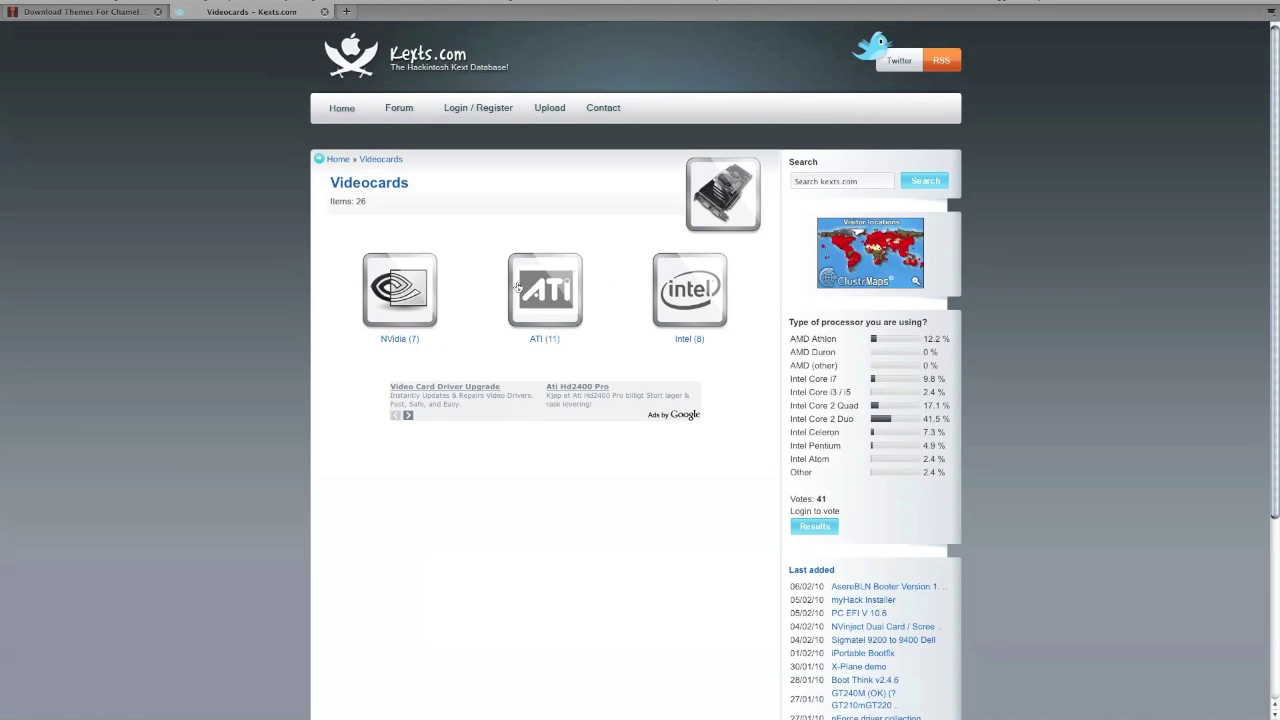
{"action": "left_click", "coordinate": [548, 280]}
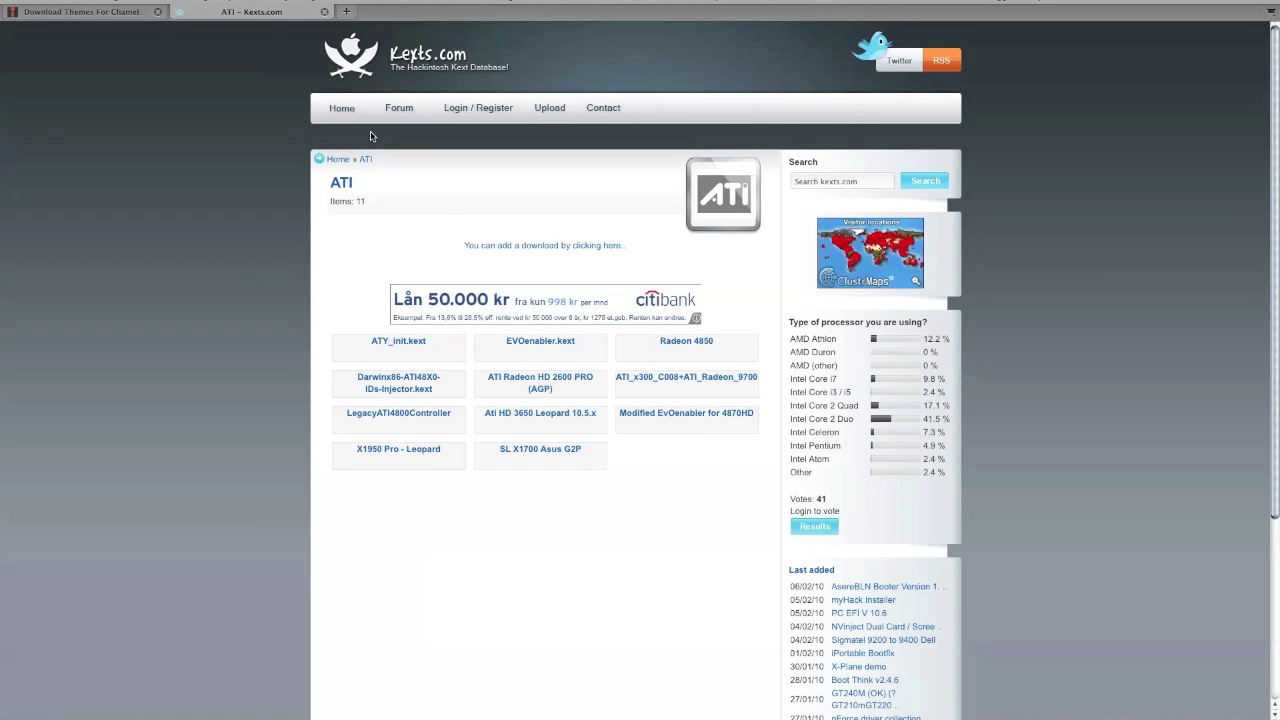
{"action": "key", "text": "BackSpace"}
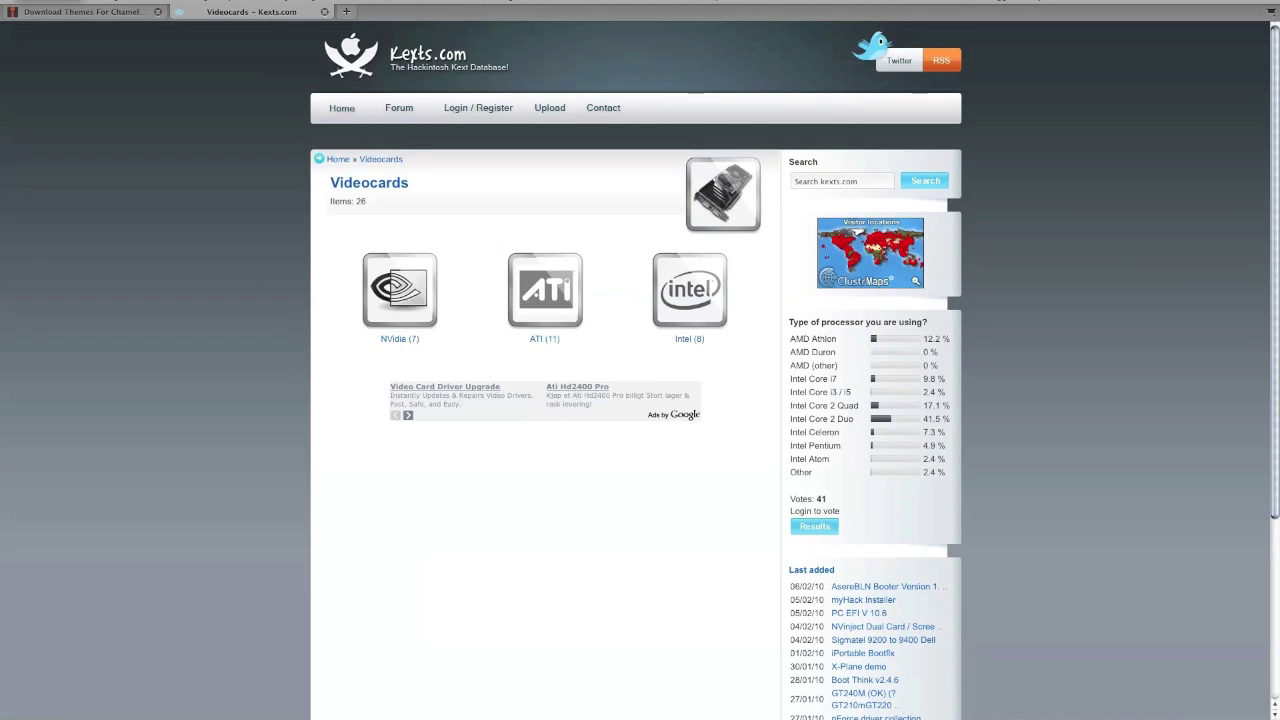
{"action": "key", "text": "BackSpace"}
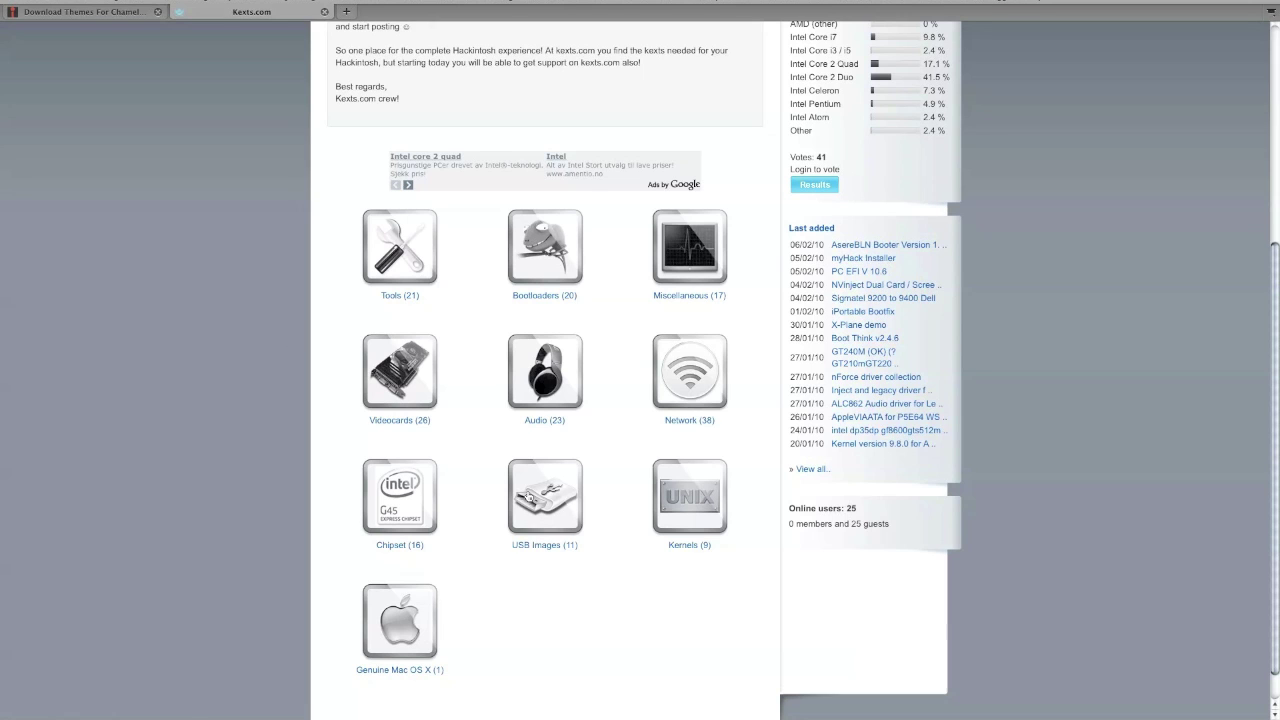
{"action": "left_click", "coordinate": [531, 495]}
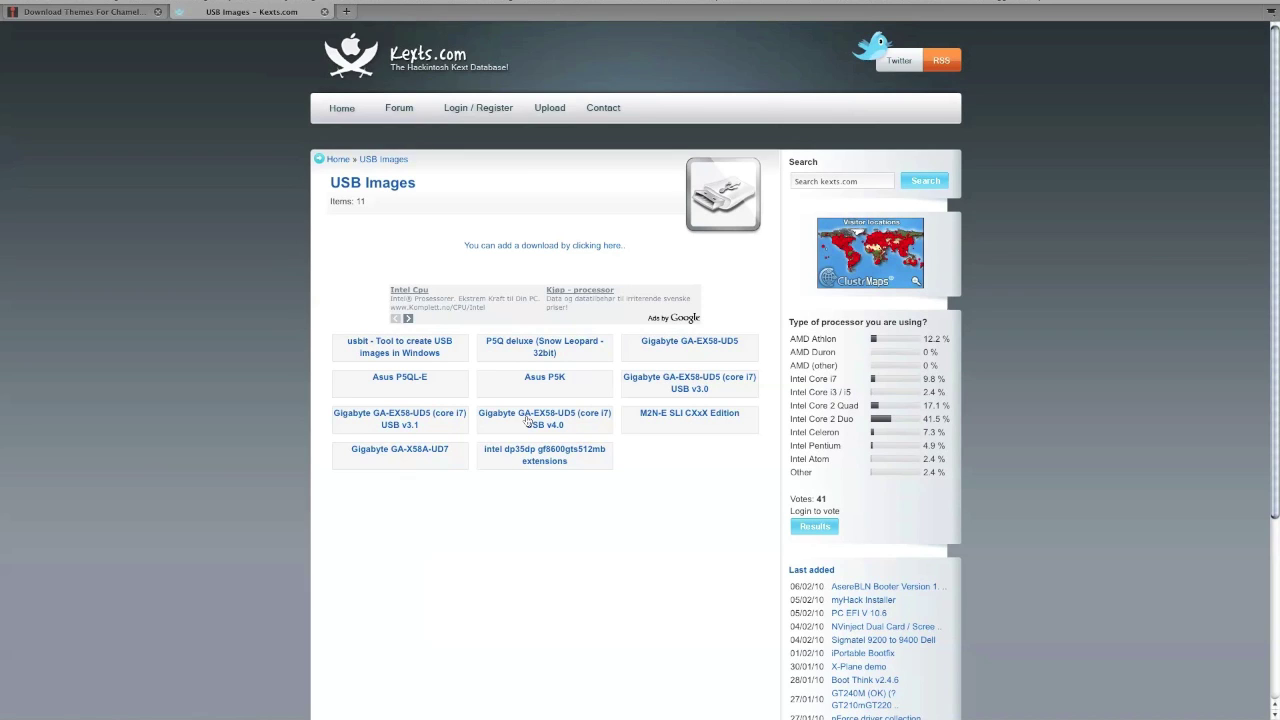
Step: Open the Gigabyte GA-EX58-UD5 (core i7) USB v4.0 page and accept its download disclaimer
{"action": "left_click", "coordinate": [535, 418]}
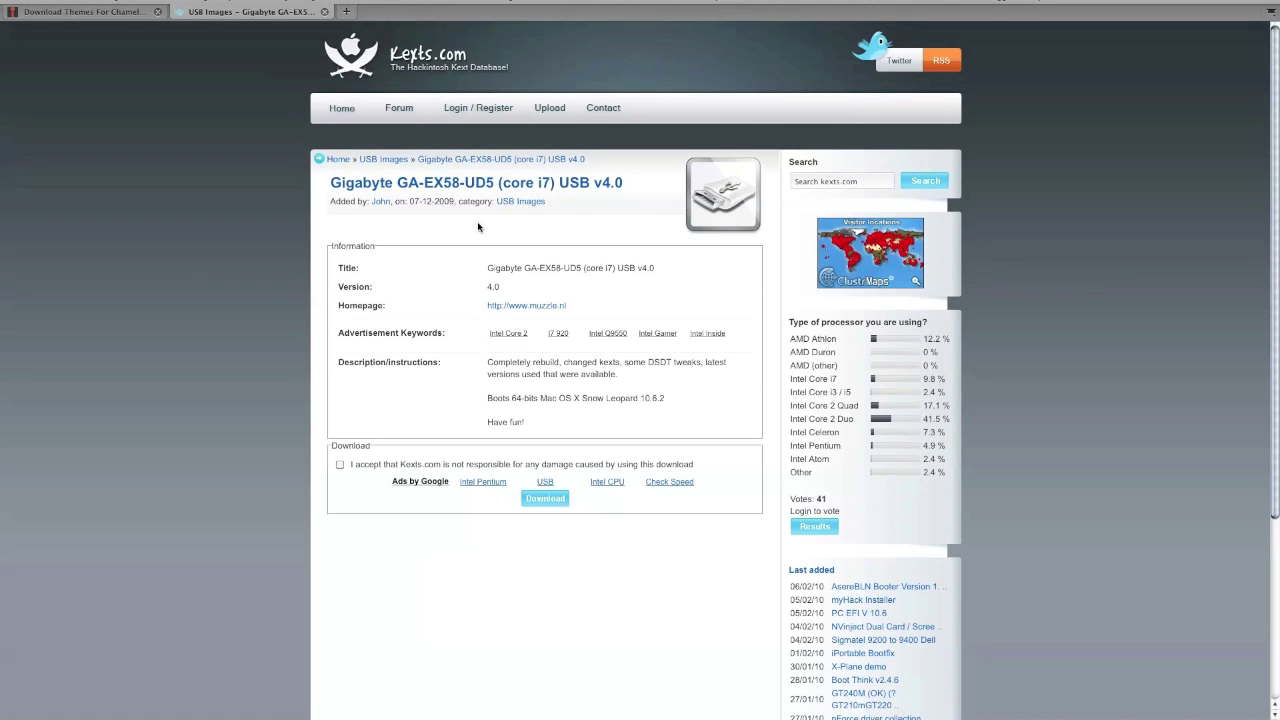
{"action": "left_click", "coordinate": [340, 465]}
Step: Save the Boot download to disk, clear finished downloads and close the Downloads list
{"action": "left_click", "coordinate": [545, 499]}
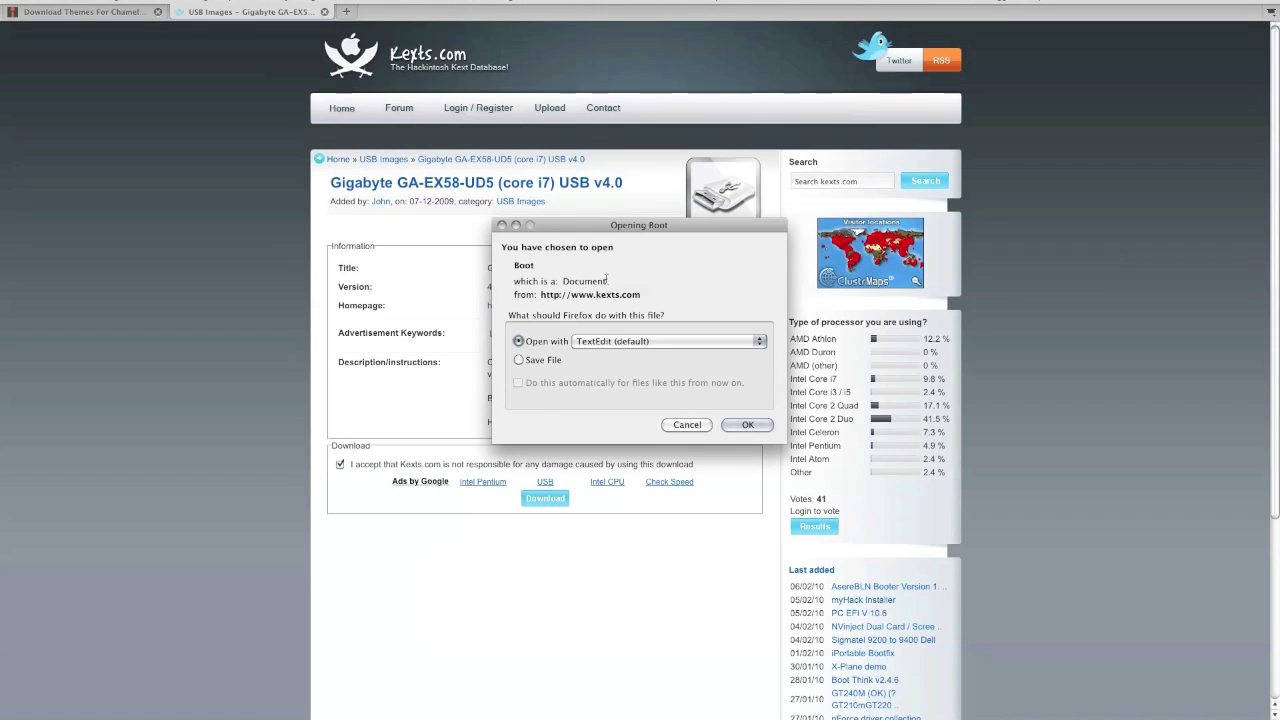
{"action": "left_click", "coordinate": [551, 359]}
{"action": "left_click", "coordinate": [745, 425]}
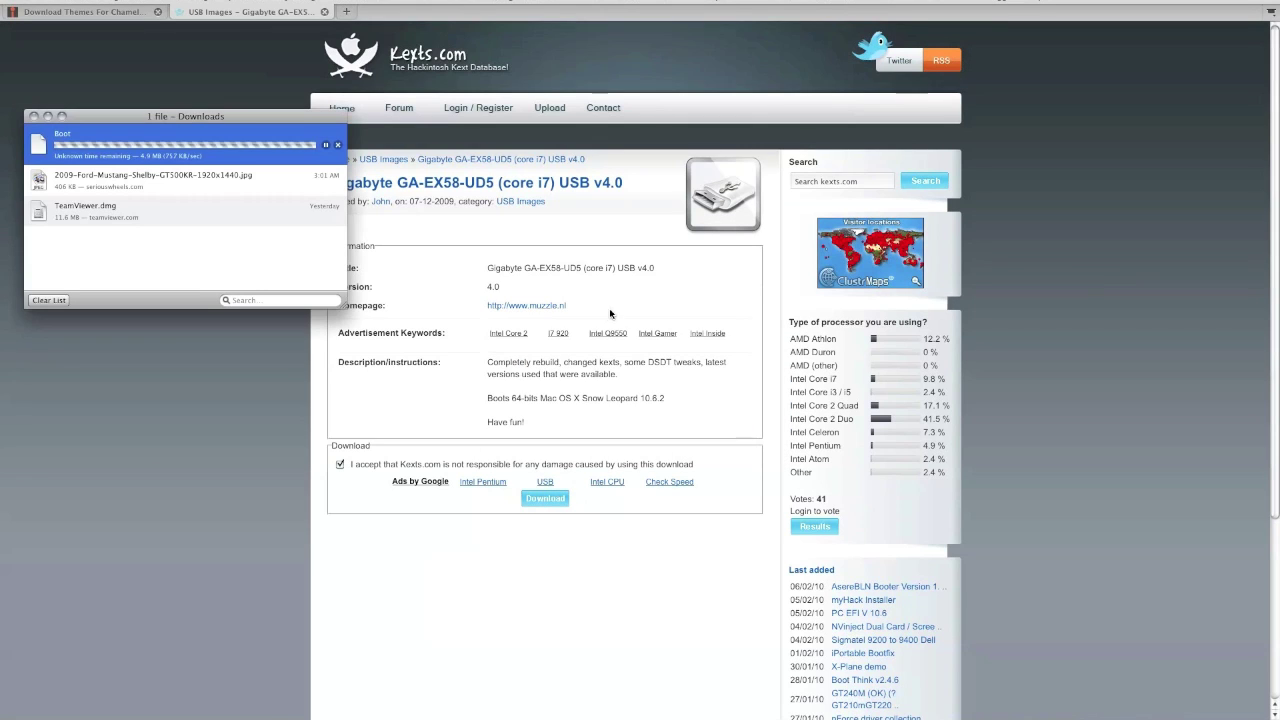
{"action": "left_click", "coordinate": [46, 300]}
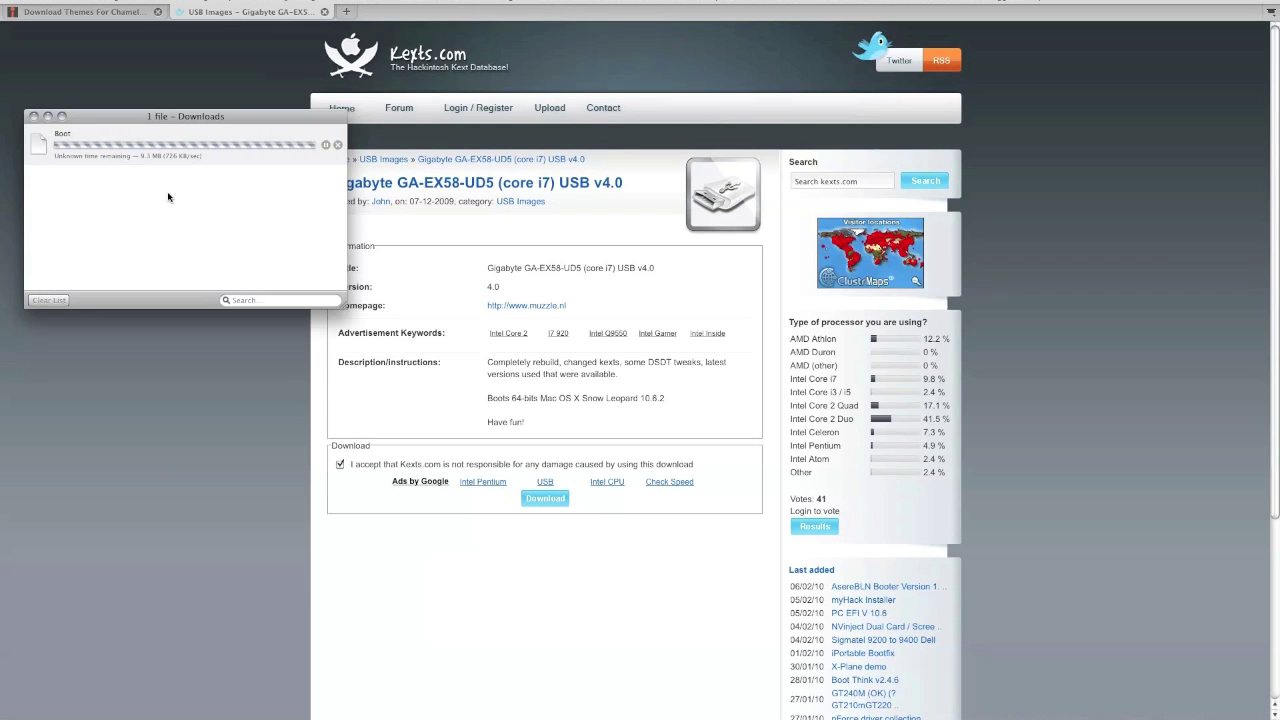
{"action": "key", "text": "super+w"}
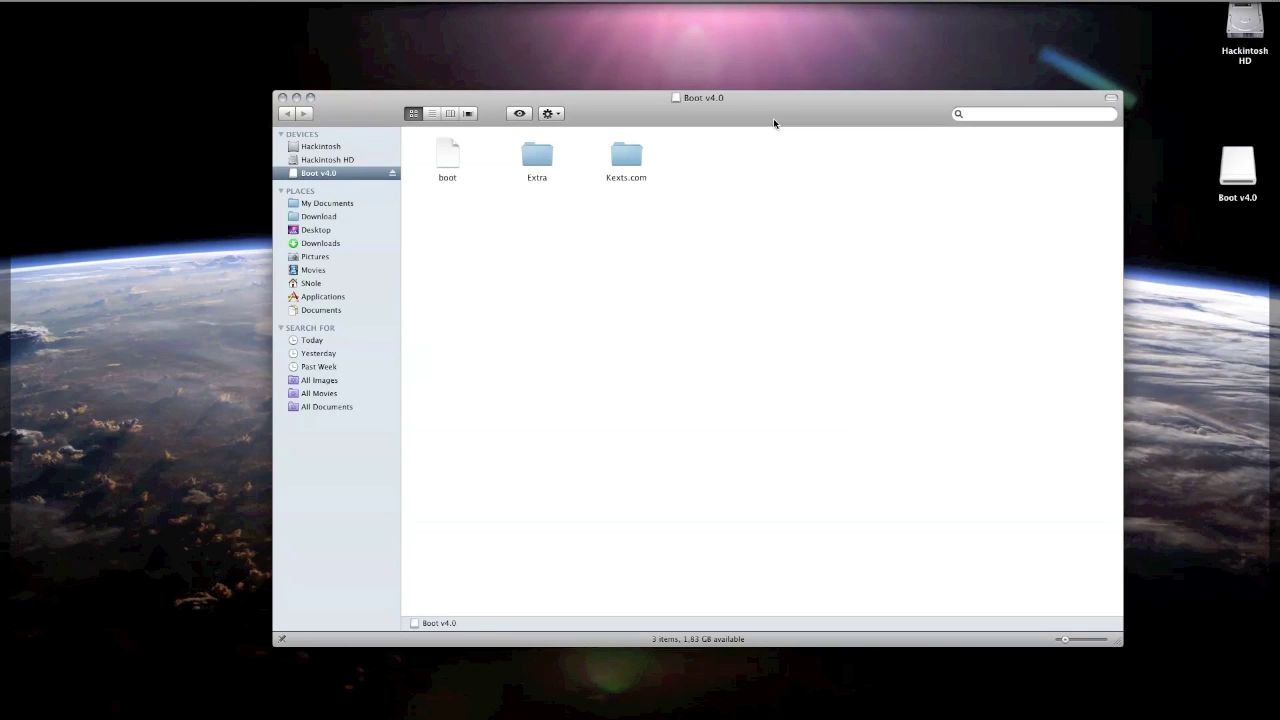
Step: Move the Boot v4.0 window aside and clear all windows away to reveal the desktop
{"action": "left_click_drag", "start_coordinate": [773, 118], "coordinate": [722, 182]}
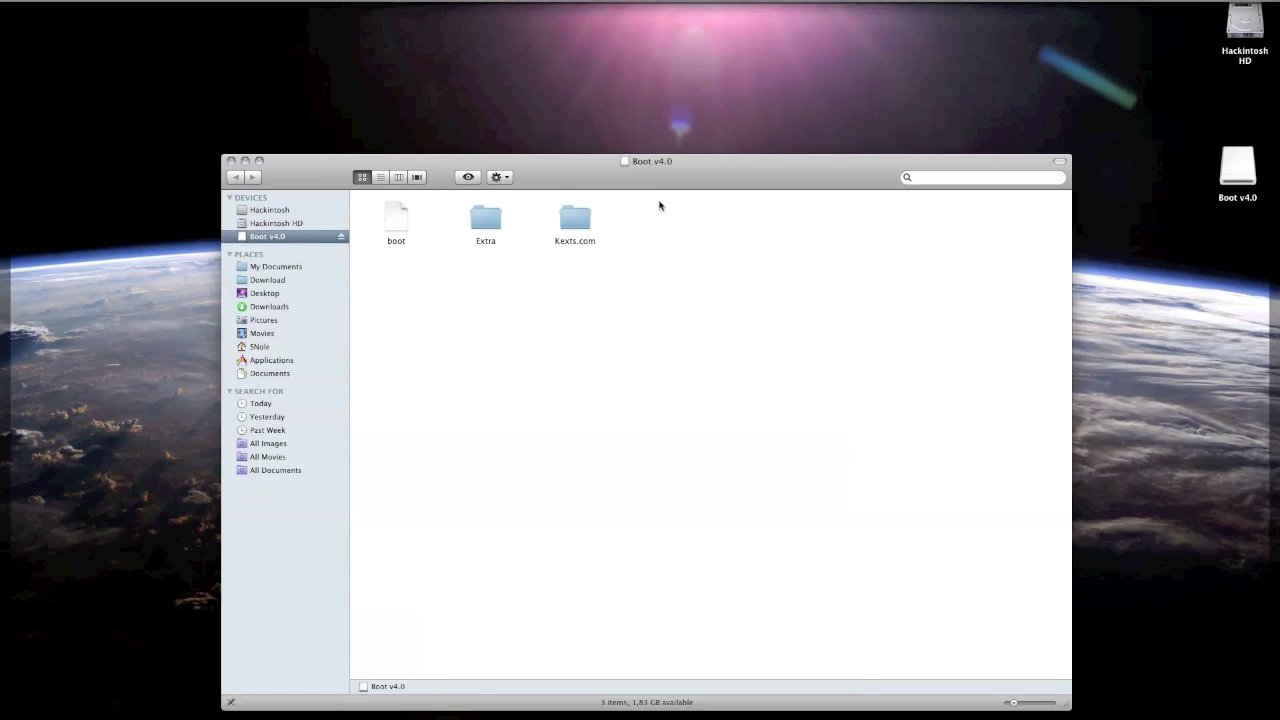
{"action": "key", "text": "F11"}
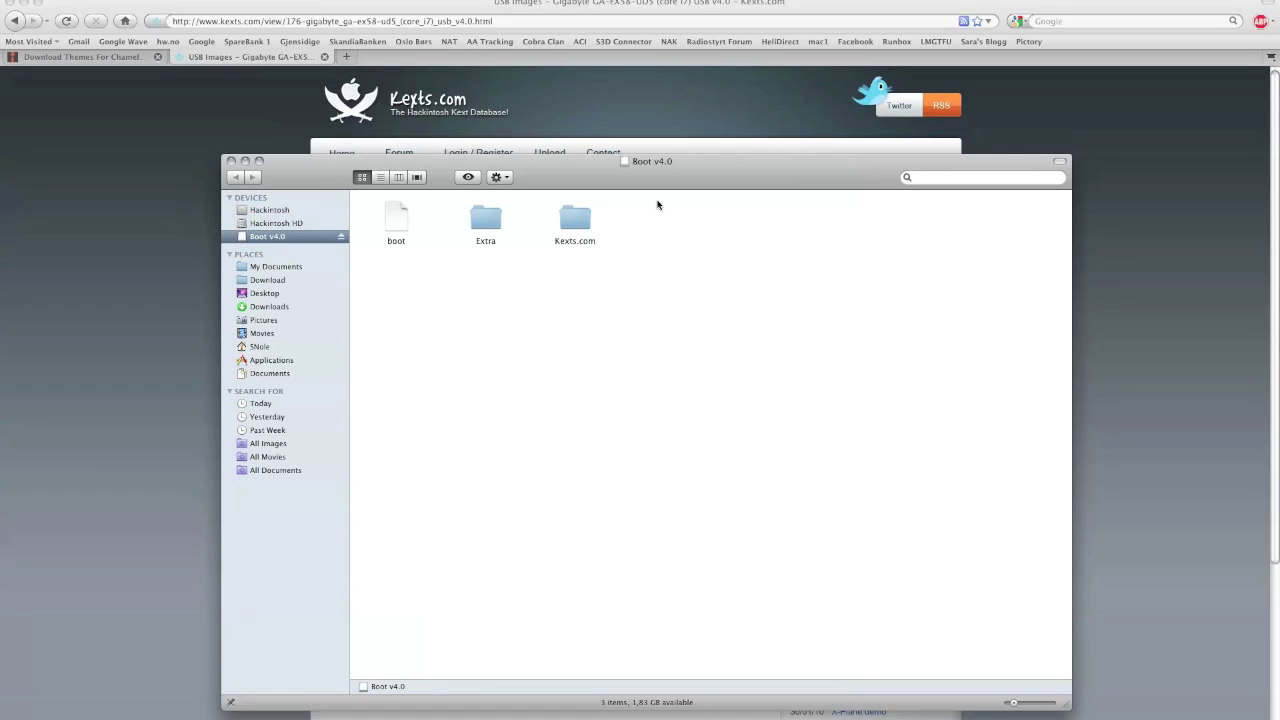
{"action": "key", "text": "super+Tab"}
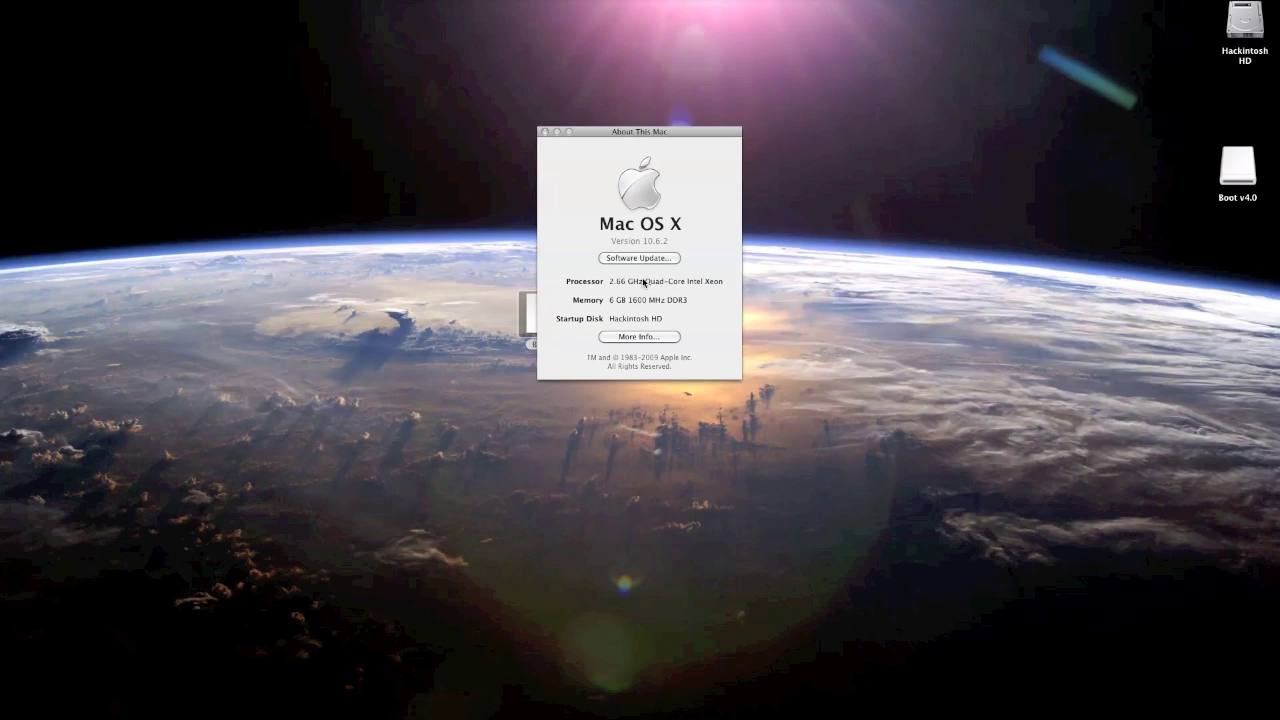
Step: View the Mac Pro's full Hardware Overview, then reopen the Boot v4.0 volume from the desktop
{"action": "left_click_drag", "start_coordinate": [632, 132], "coordinate": [766, 136]}
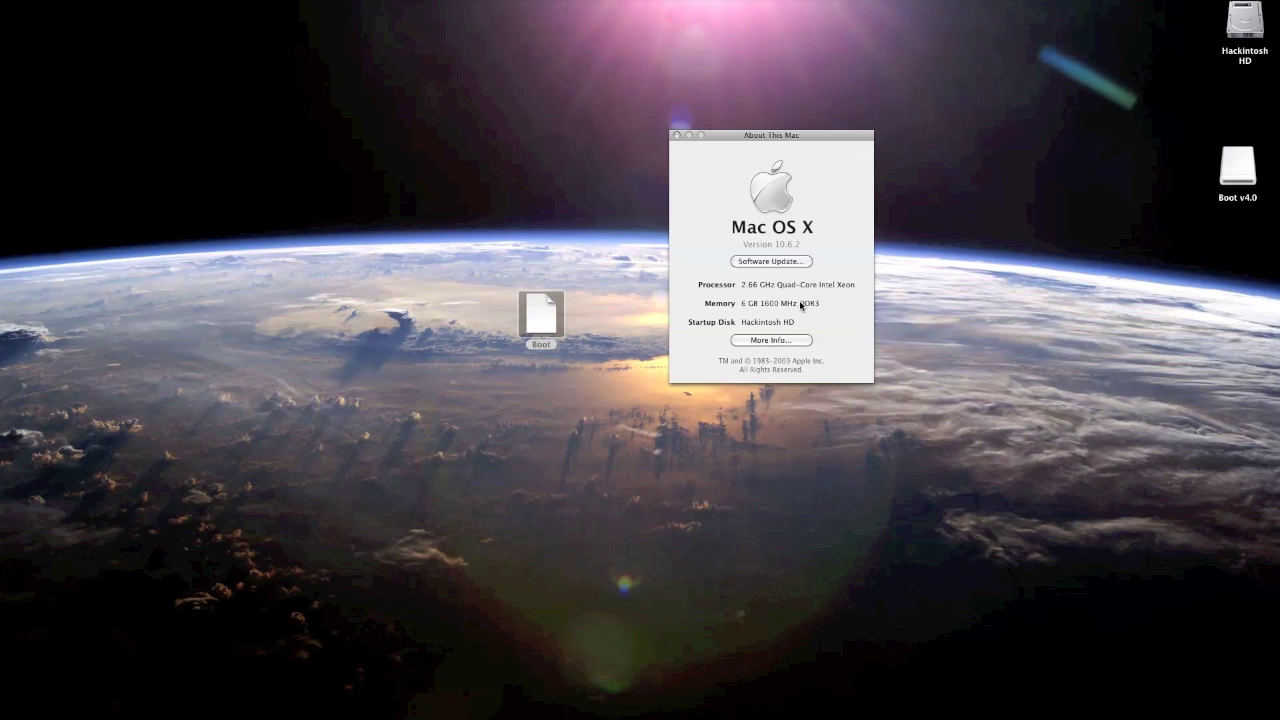
{"action": "left_click", "coordinate": [766, 341]}
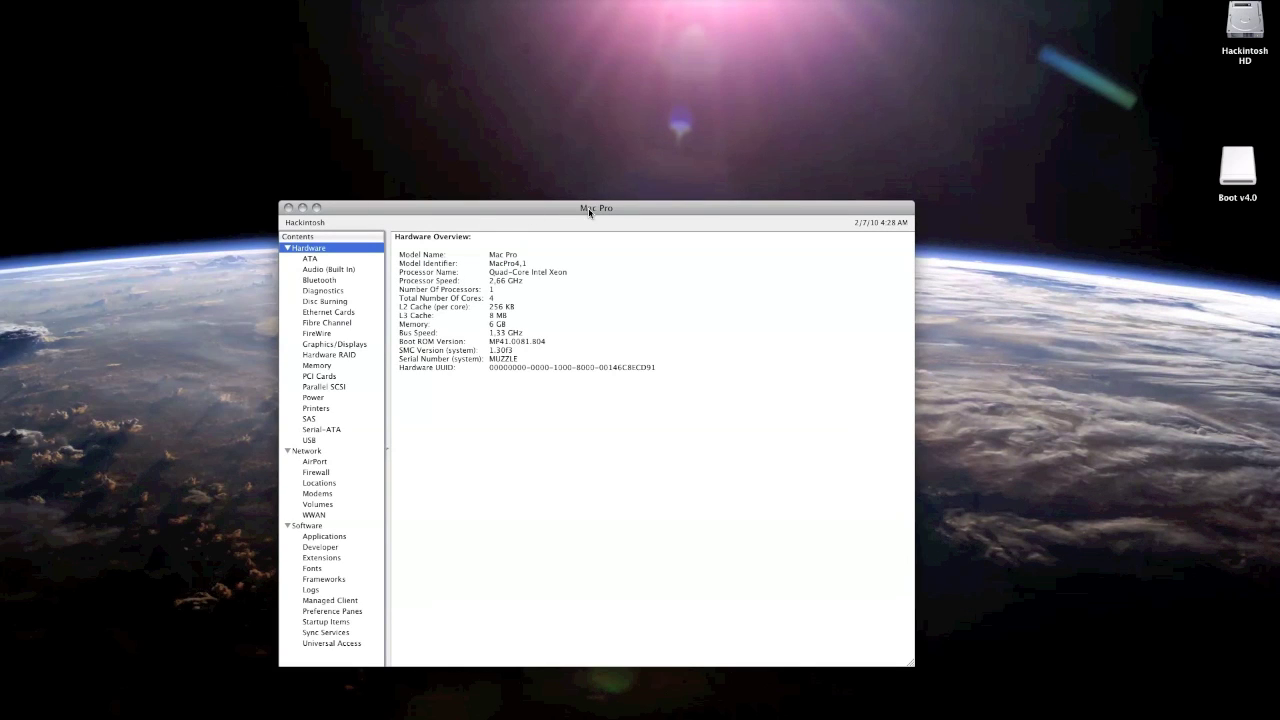
{"action": "mouse_move", "coordinate": [589, 210]}
{"action": "left_mouse_down"}
{"action": "mouse_move", "coordinate": [633, 294]}
{"action": "mouse_move", "coordinate": [588, 195]}
{"action": "left_mouse_up"}
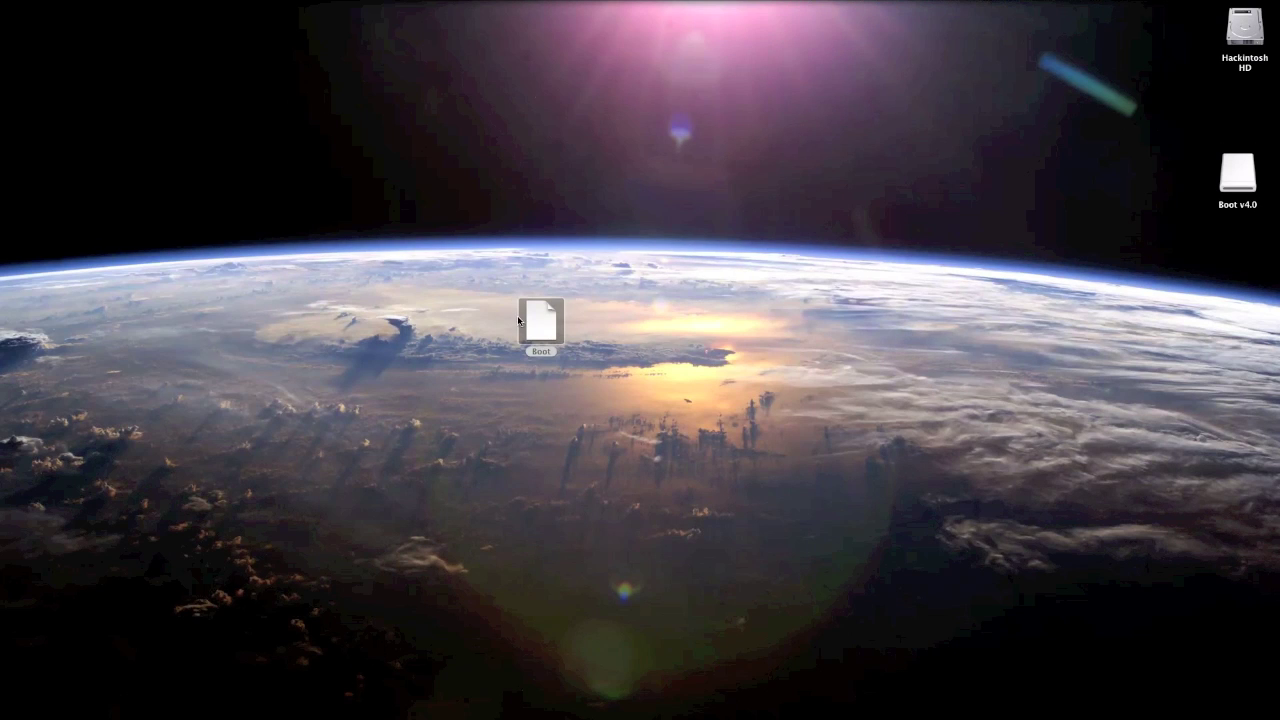
{"action": "double_click", "coordinate": [533, 320]}
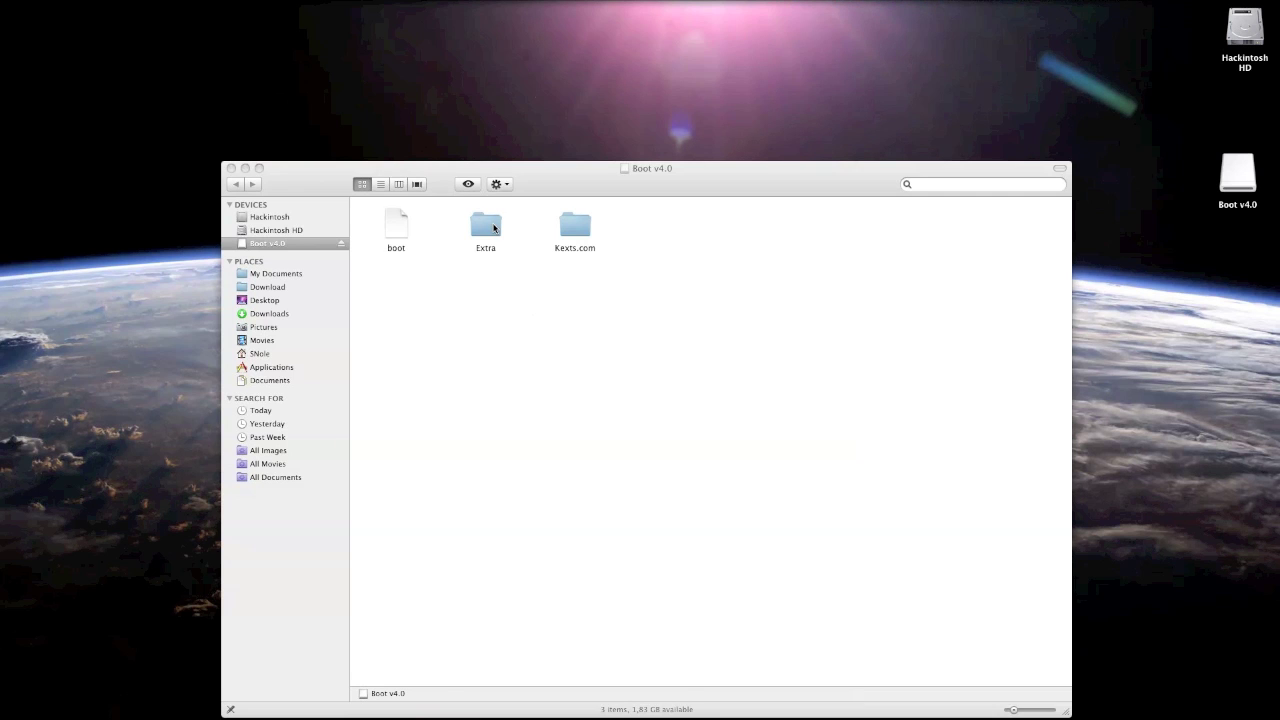
Step: Open Extra > AdditionalExtensions on Boot v4.0 and select OrangeIconFix.kext
{"action": "double_click", "coordinate": [486, 226]}
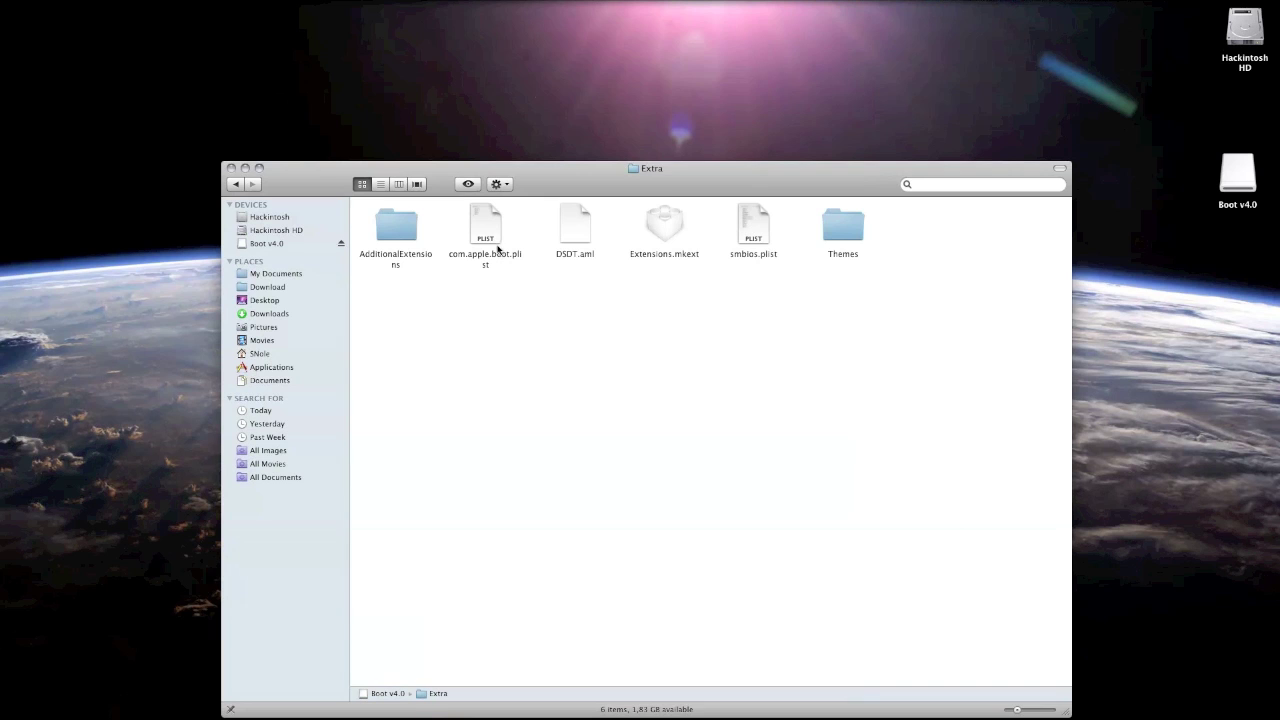
{"action": "double_click", "coordinate": [397, 227]}
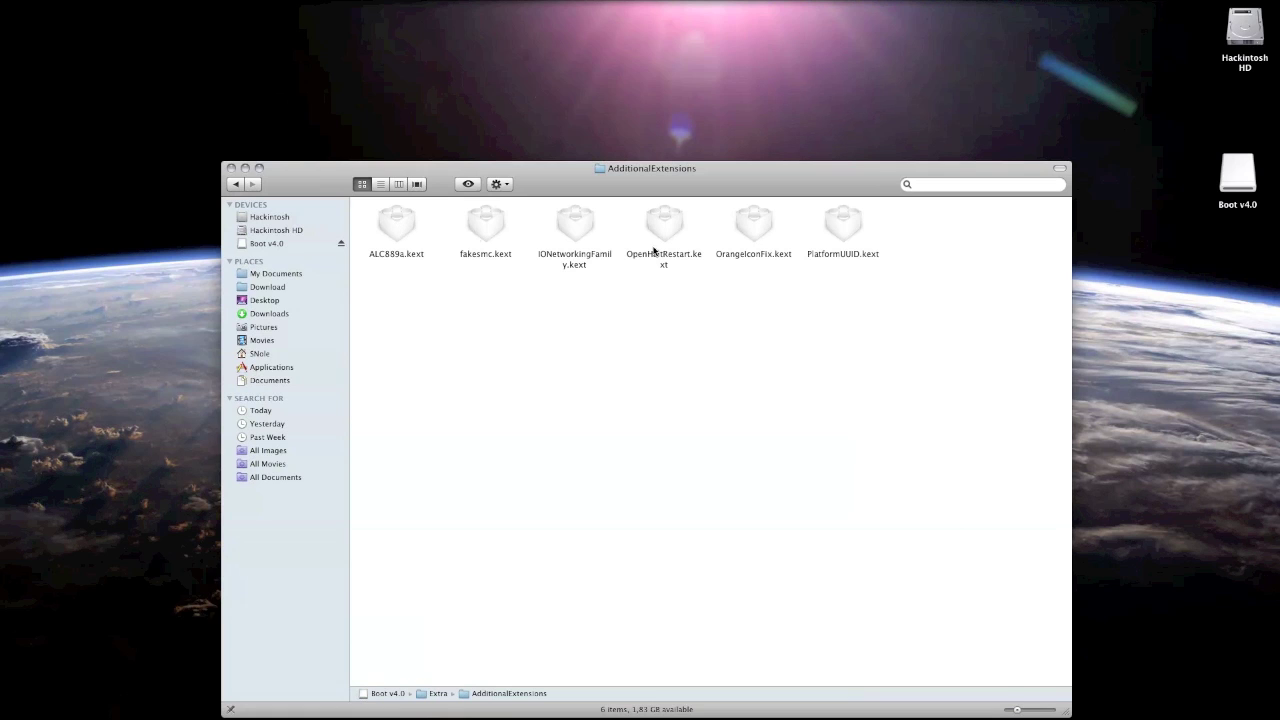
{"action": "left_click", "coordinate": [752, 227]}
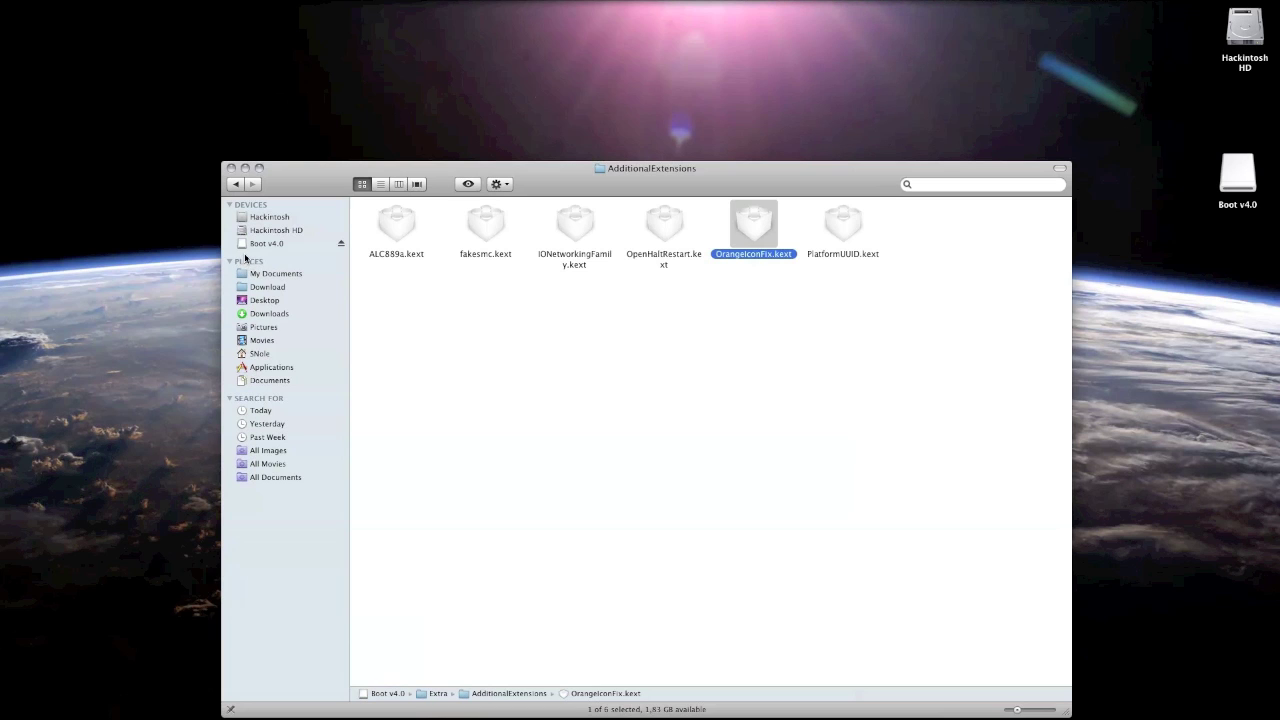
Step: Open Hackintosh HD > Extra > Extensions in a new window and widen its Kind column
{"action": "key", "text": "super+n"}
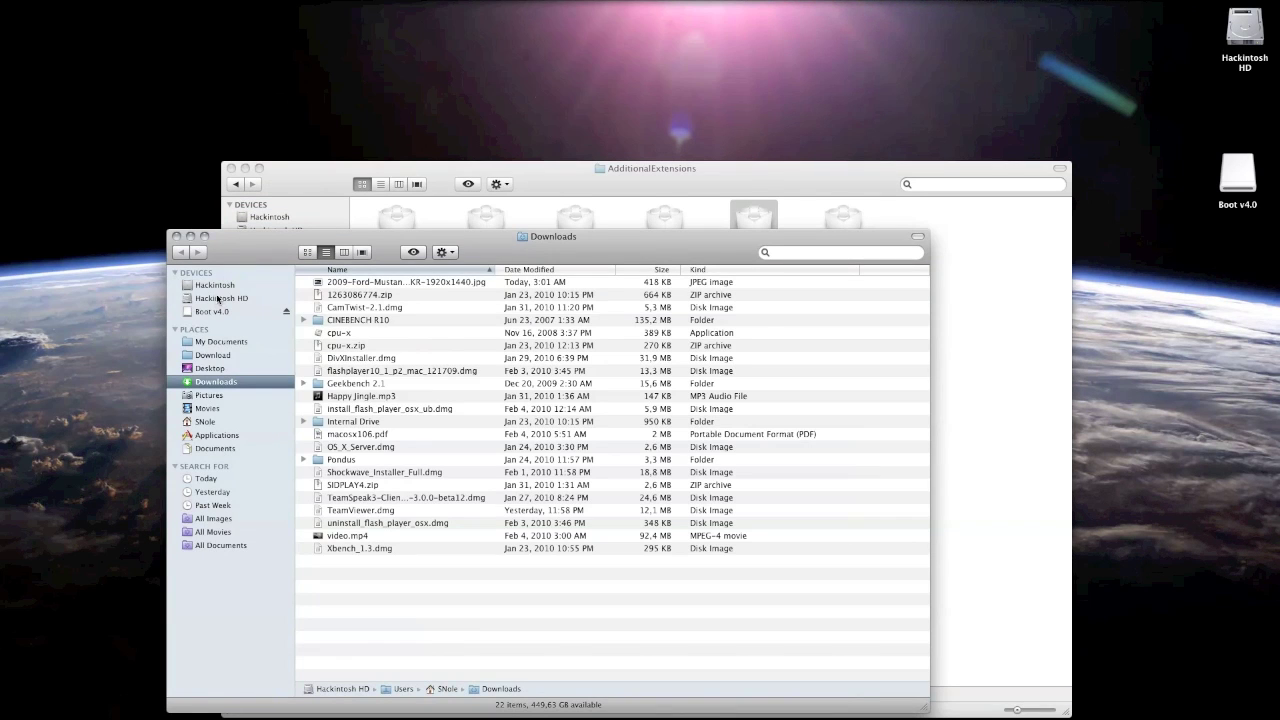
{"action": "left_click", "coordinate": [218, 298]}
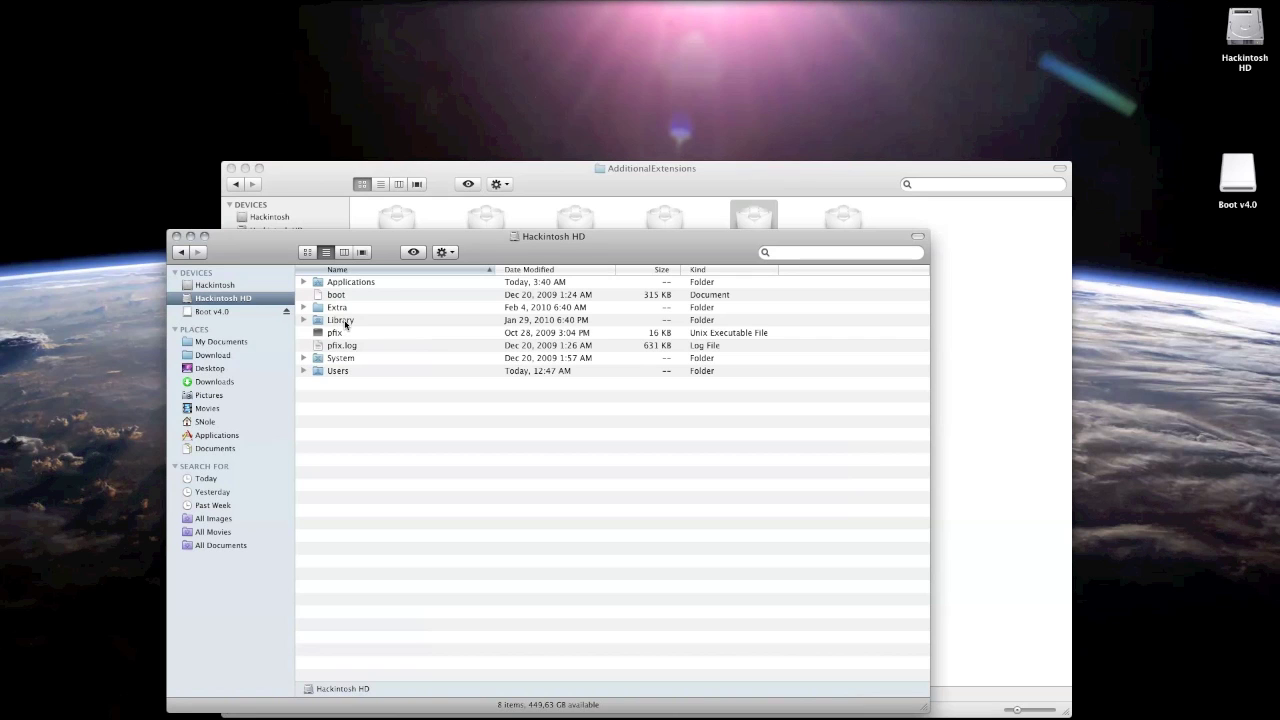
{"action": "double_click", "coordinate": [346, 308]}
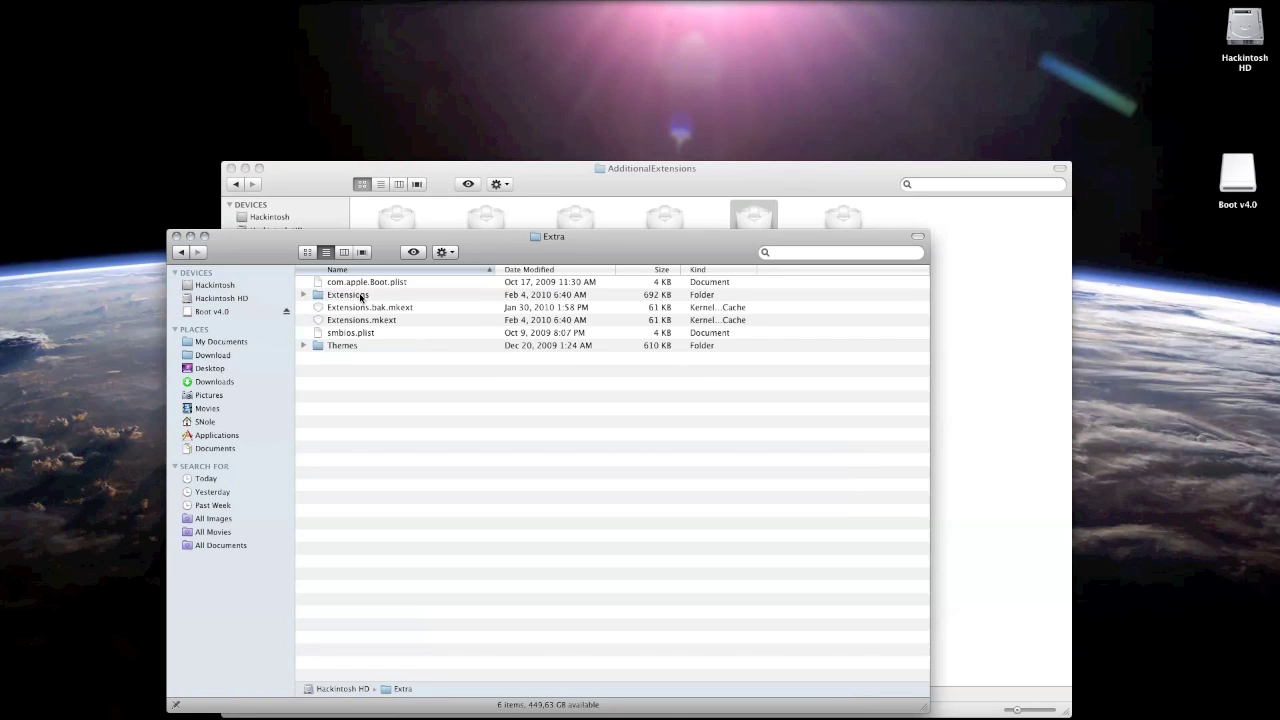
{"action": "double_click", "coordinate": [349, 296]}
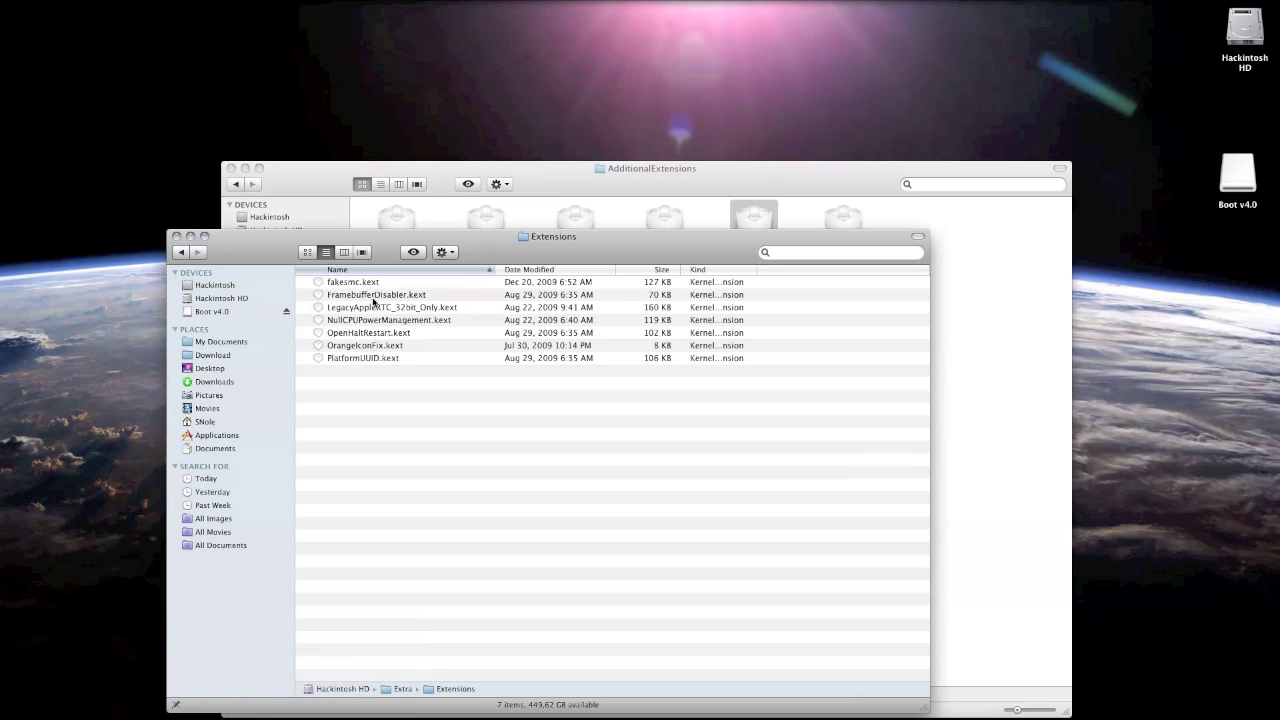
{"action": "double_click", "coordinate": [758, 269]}
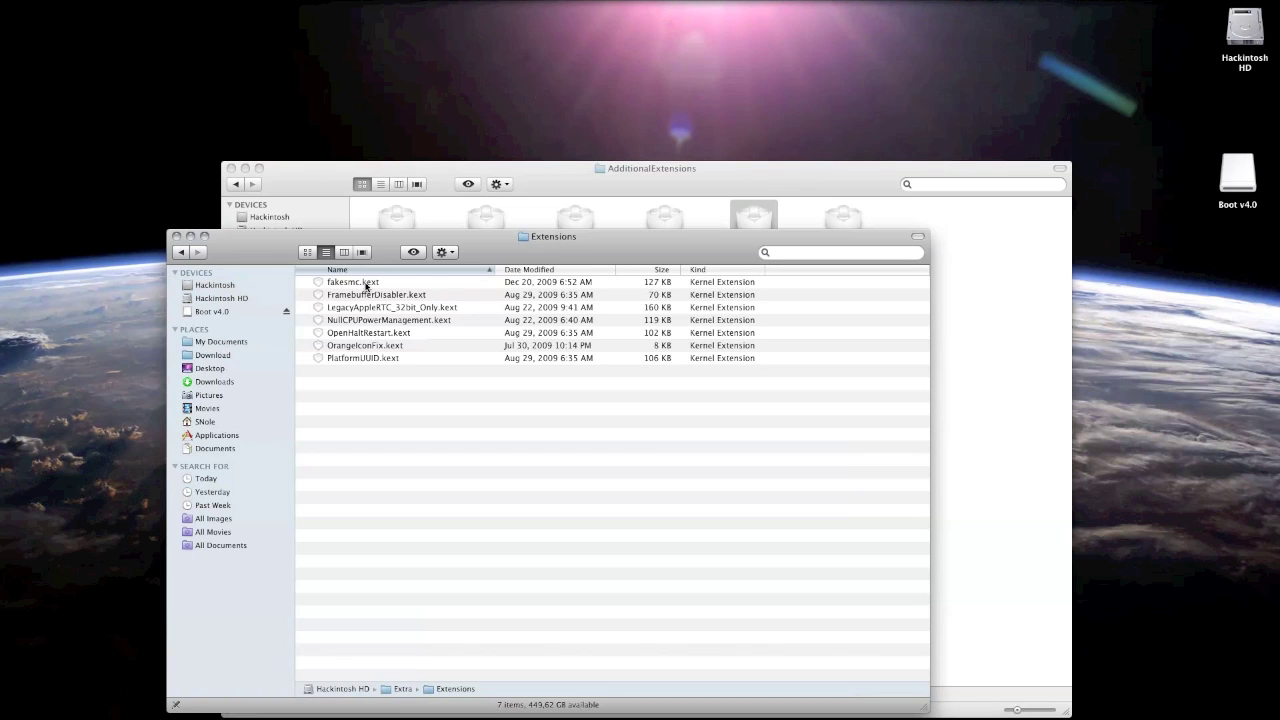
Step: Copy OrangeIconFix.kext from AdditionalExtensions into Hackintosh HD's Extensions folder
{"action": "left_click", "coordinate": [366, 347]}
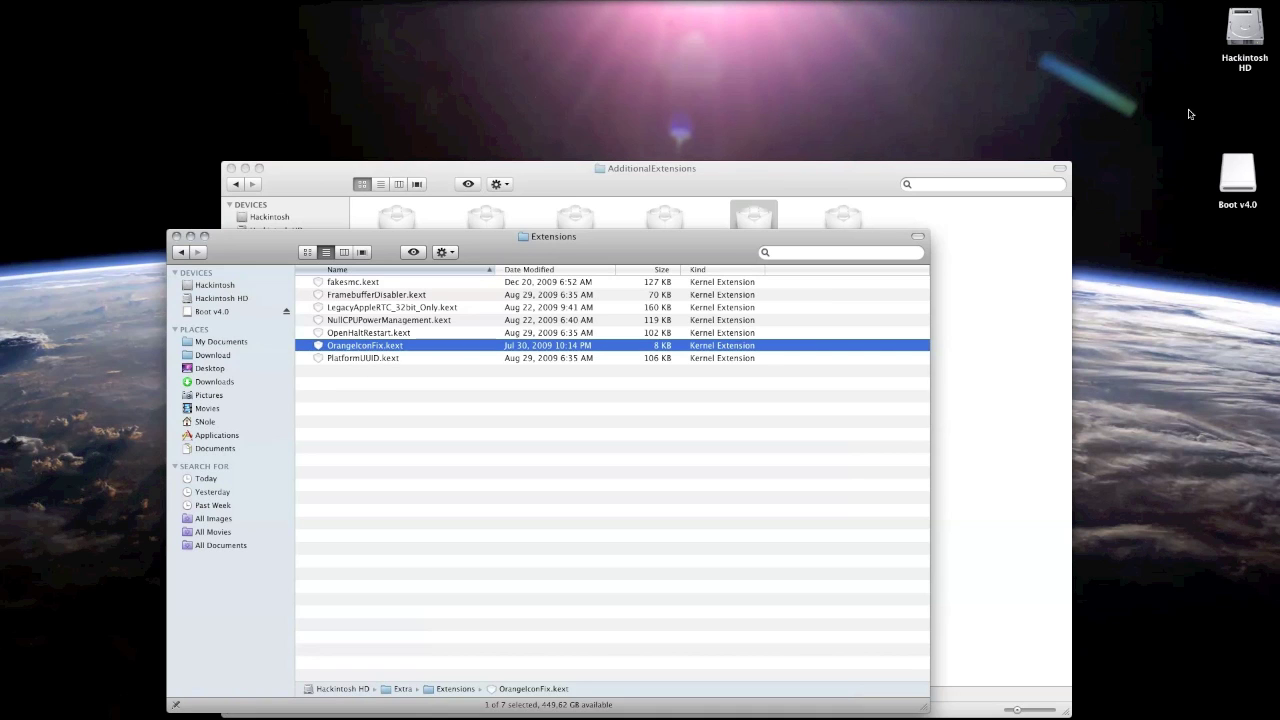
{"action": "left_click_drag", "start_coordinate": [747, 173], "coordinate": [1004, 73]}
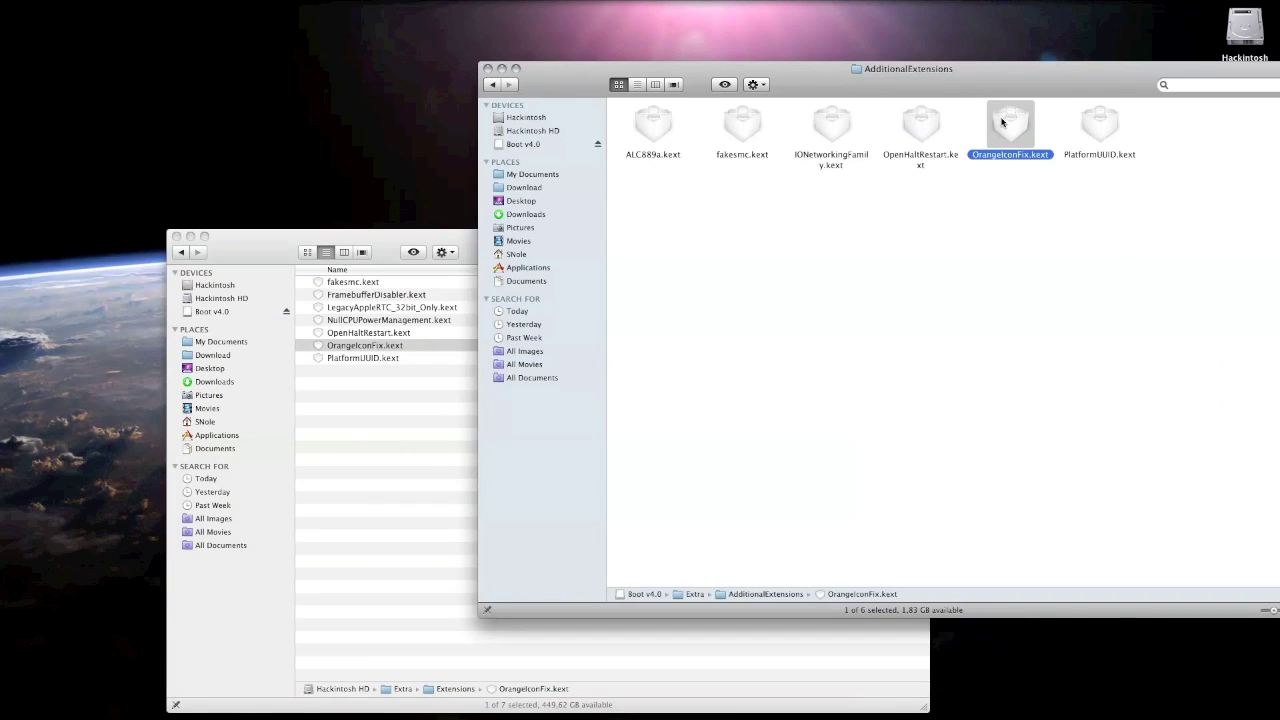
{"action": "left_click_drag", "start_coordinate": [1004, 122], "coordinate": [1018, 233]}
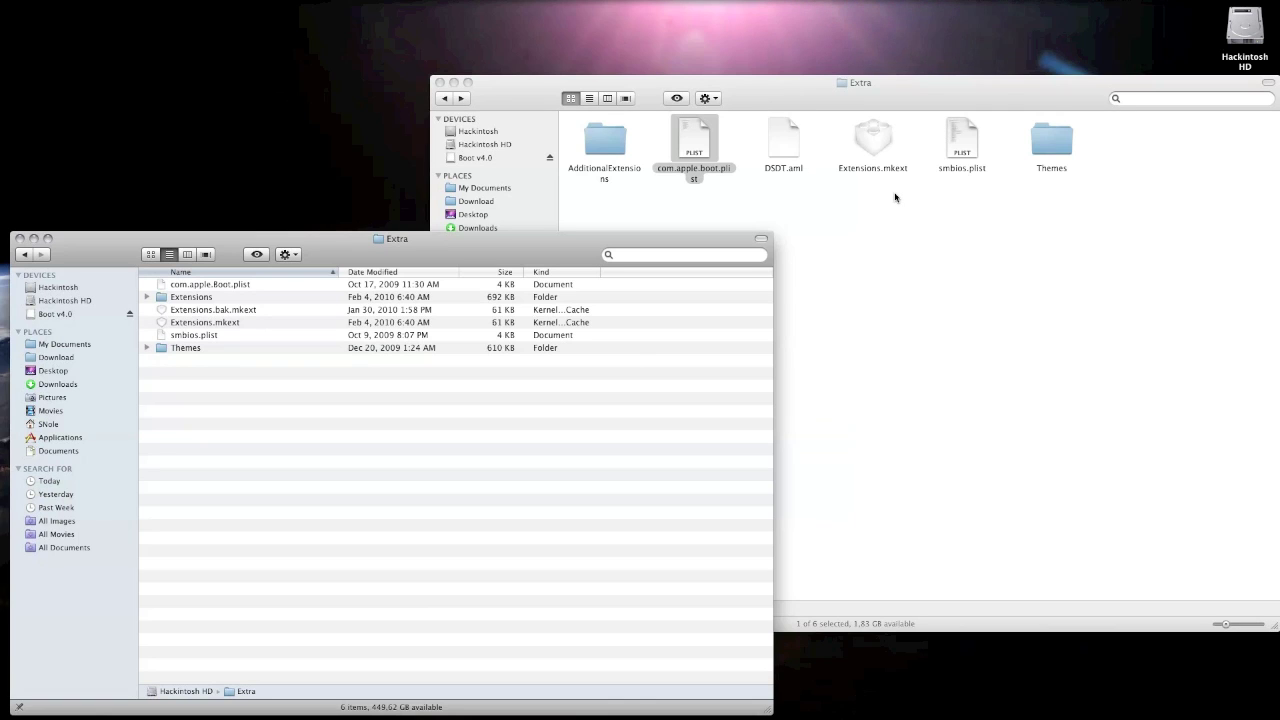
Step: Copy smbios.plist from Boot v4.0's Extra folder into Hackintosh HD's Extra folder
{"action": "left_click", "coordinate": [961, 145]}
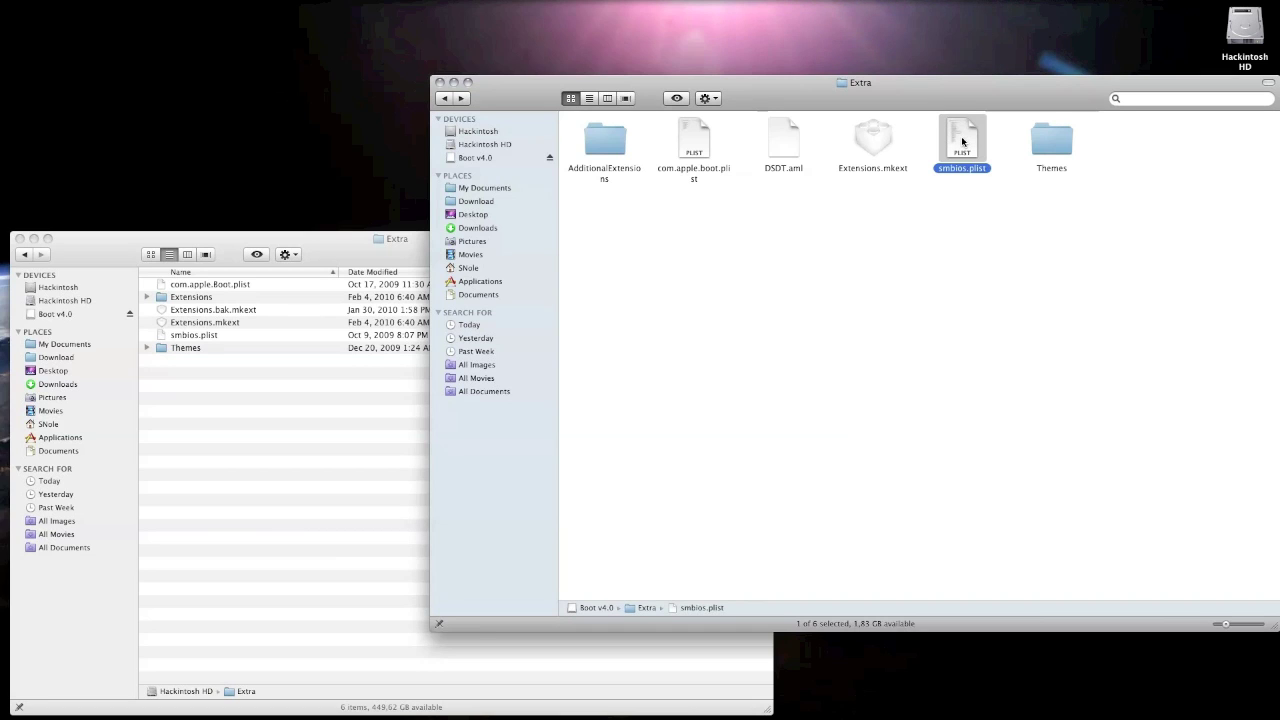
{"action": "left_click_drag", "start_coordinate": [962, 143], "coordinate": [849, 258]}
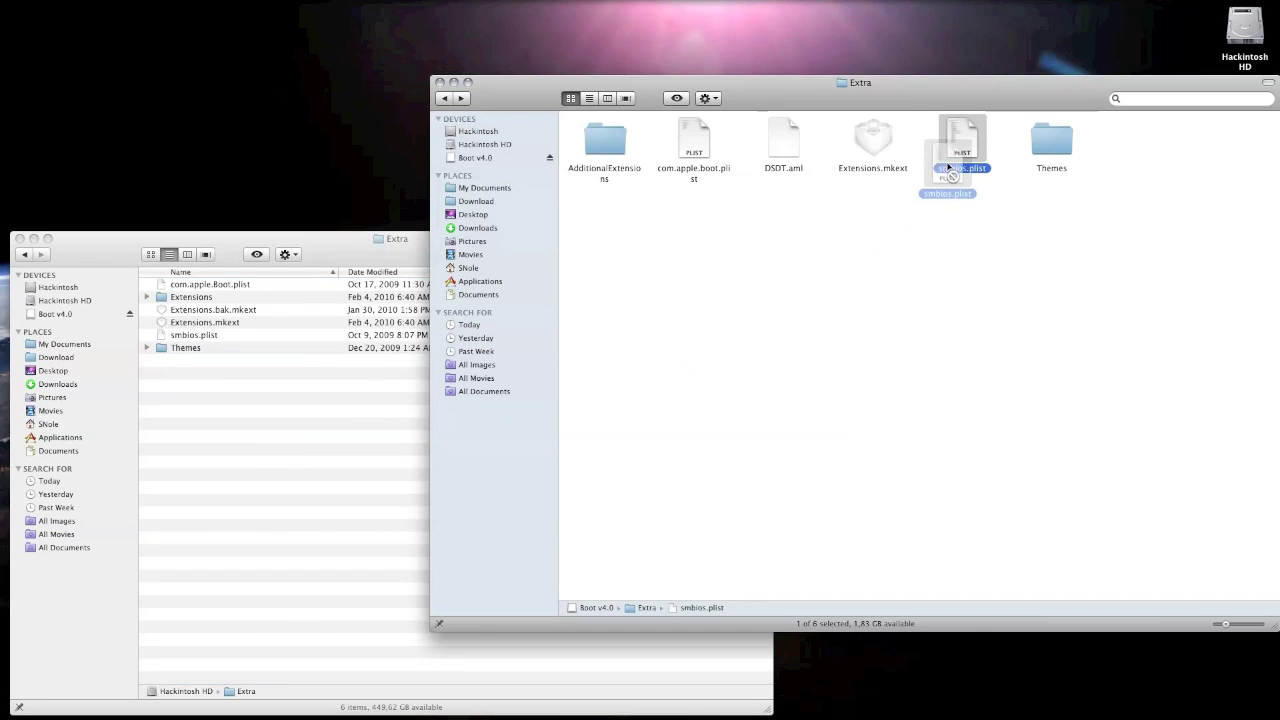
{"action": "left_click", "coordinate": [55, 300]}
{"action": "left_click", "coordinate": [58, 300]}
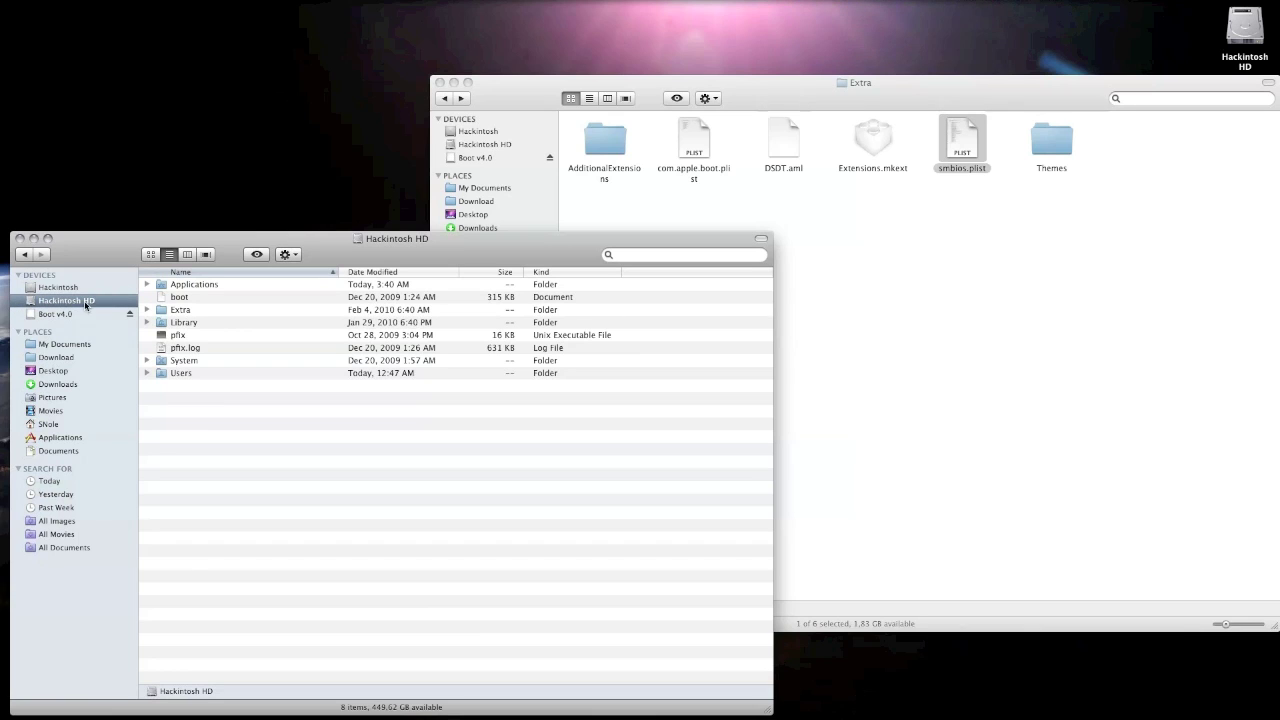
{"action": "double_click", "coordinate": [186, 312]}
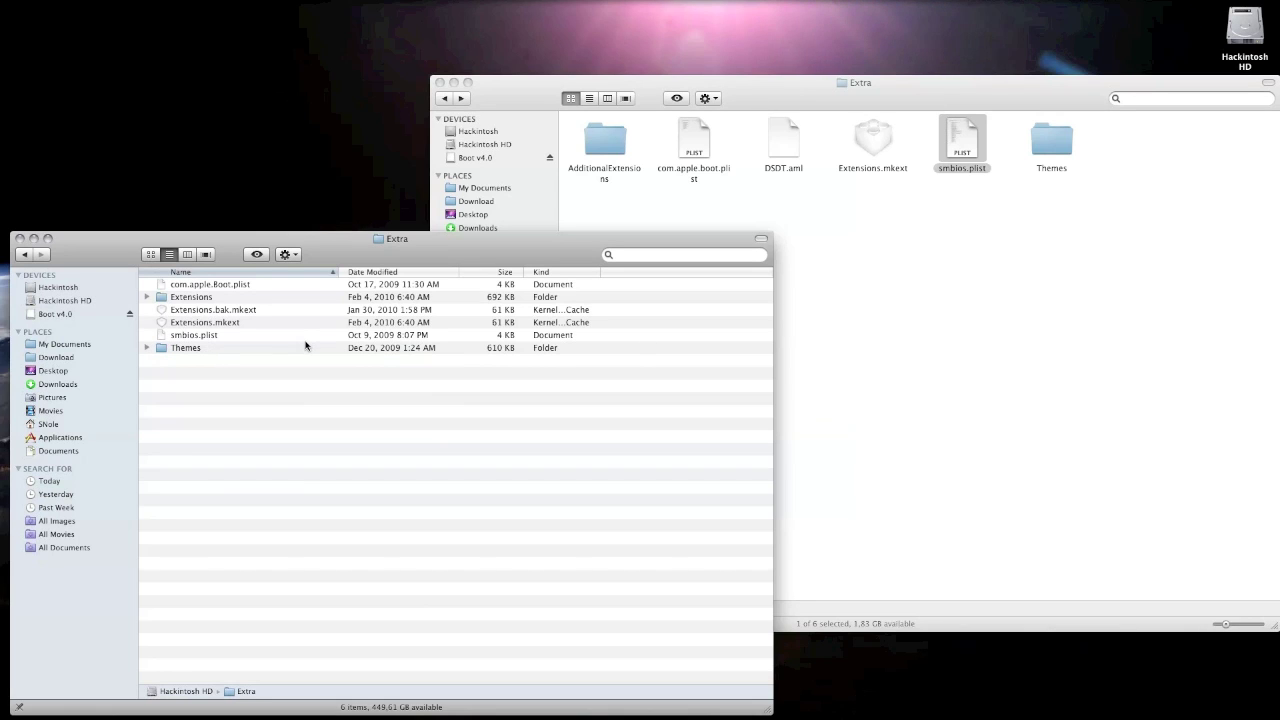
{"action": "mouse_move", "coordinate": [953, 146]}
{"action": "left_mouse_down"}
{"action": "mouse_move", "coordinate": [982, 195]}
{"action": "mouse_move", "coordinate": [337, 405]}
{"action": "mouse_move", "coordinate": [325, 425]}
{"action": "mouse_move", "coordinate": [839, 347]}
{"action": "mouse_move", "coordinate": [933, 217]}
{"action": "mouse_move", "coordinate": [952, 153]}
{"action": "left_mouse_up"}
{"action": "left_click", "coordinate": [950, 152]}
{"action": "double_click", "coordinate": [950, 152]}
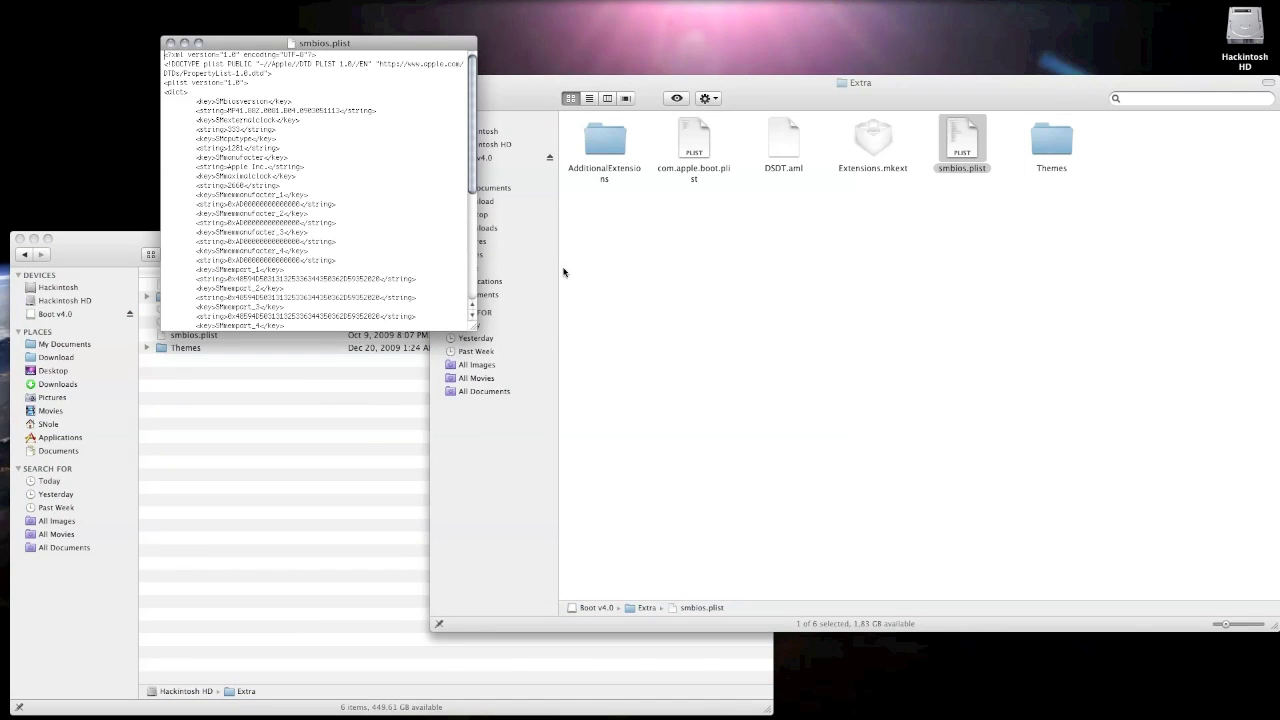
{"action": "left_click_drag", "start_coordinate": [478, 328], "coordinate": [747, 622]}
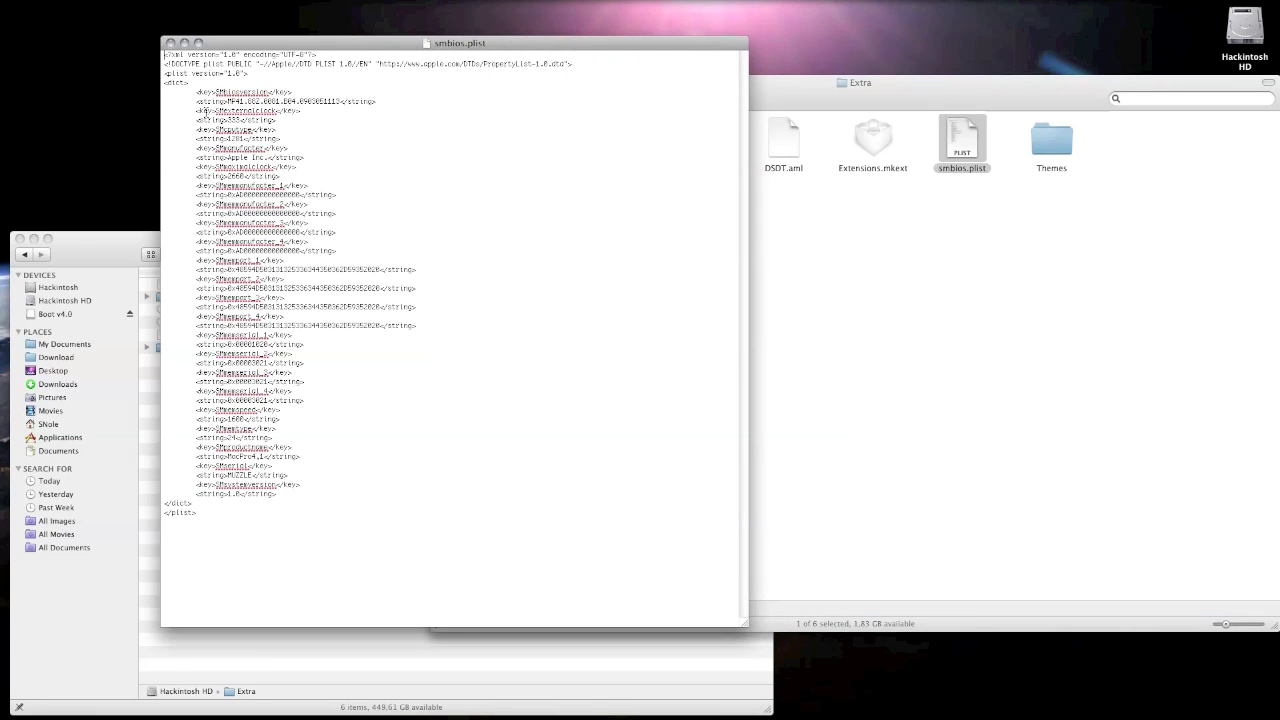
{"action": "left_click_drag", "start_coordinate": [228, 101], "coordinate": [340, 103]}
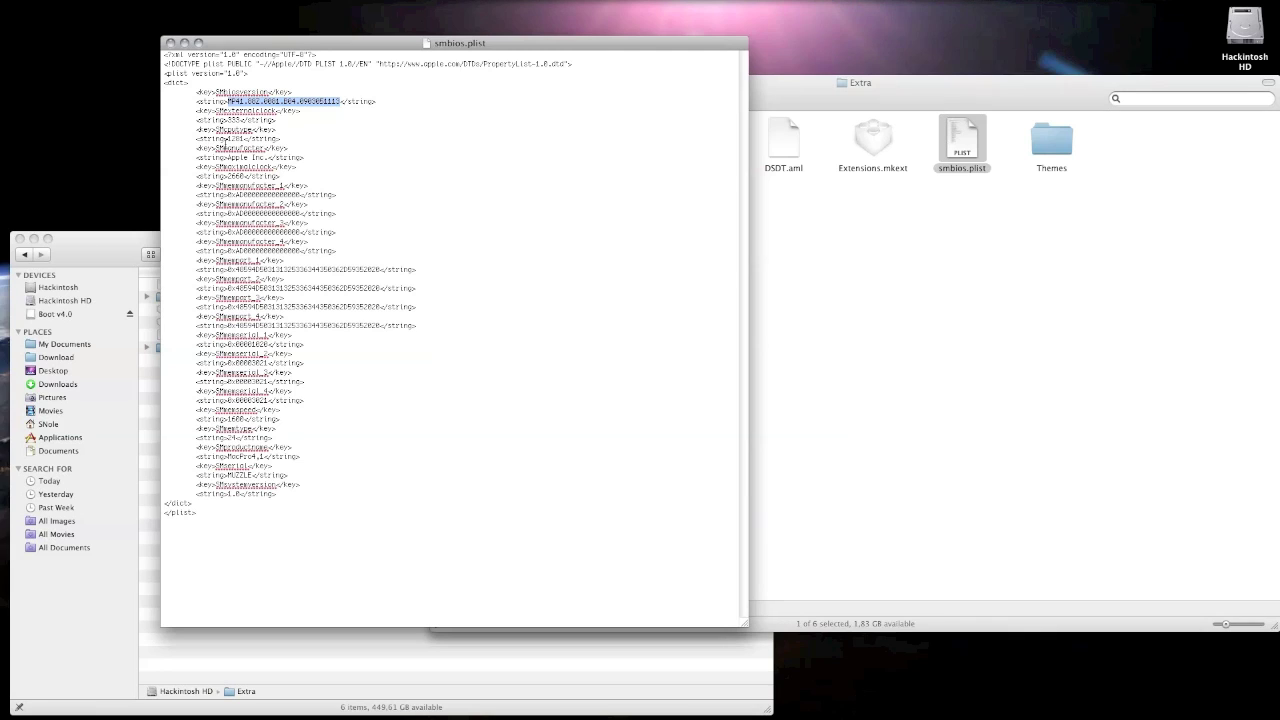
{"action": "double_click", "coordinate": [232, 175]}
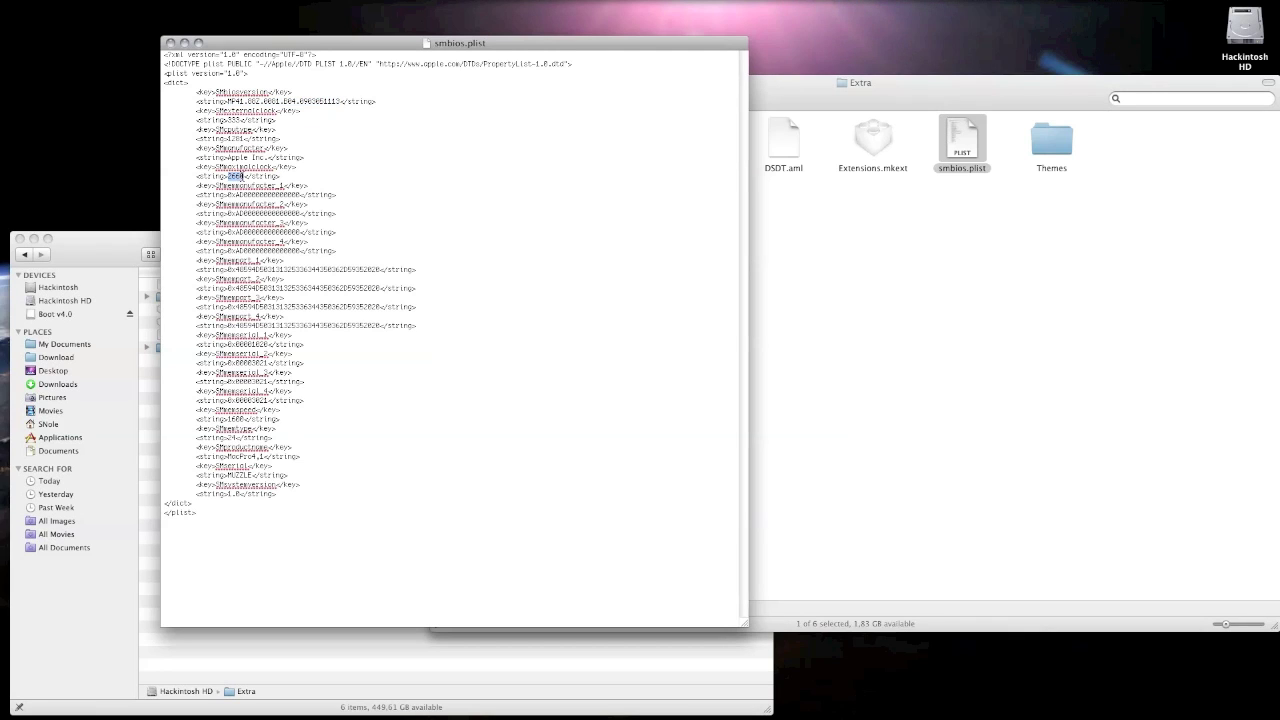
{"action": "left_click", "coordinate": [170, 43]}
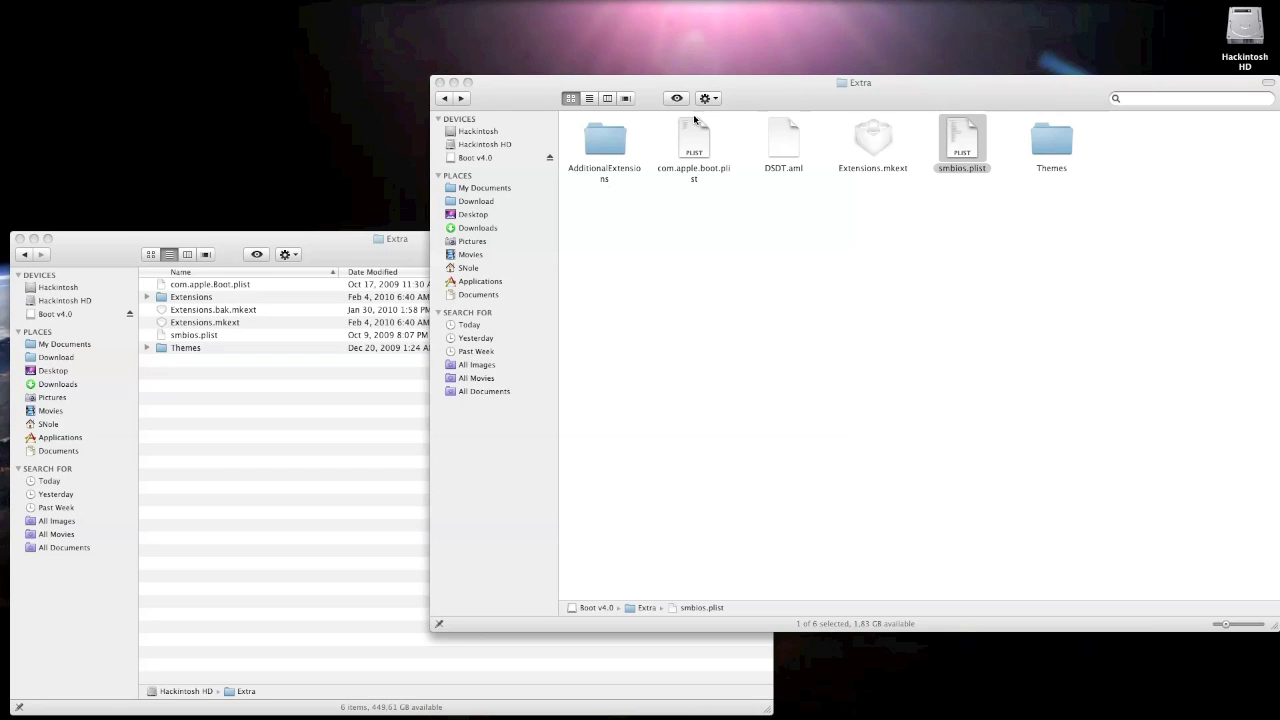
Step: Move the Extra window aside and open the OSX folder on the SNOLE drive
{"action": "left_click_drag", "start_coordinate": [765, 85], "coordinate": [435, 55]}
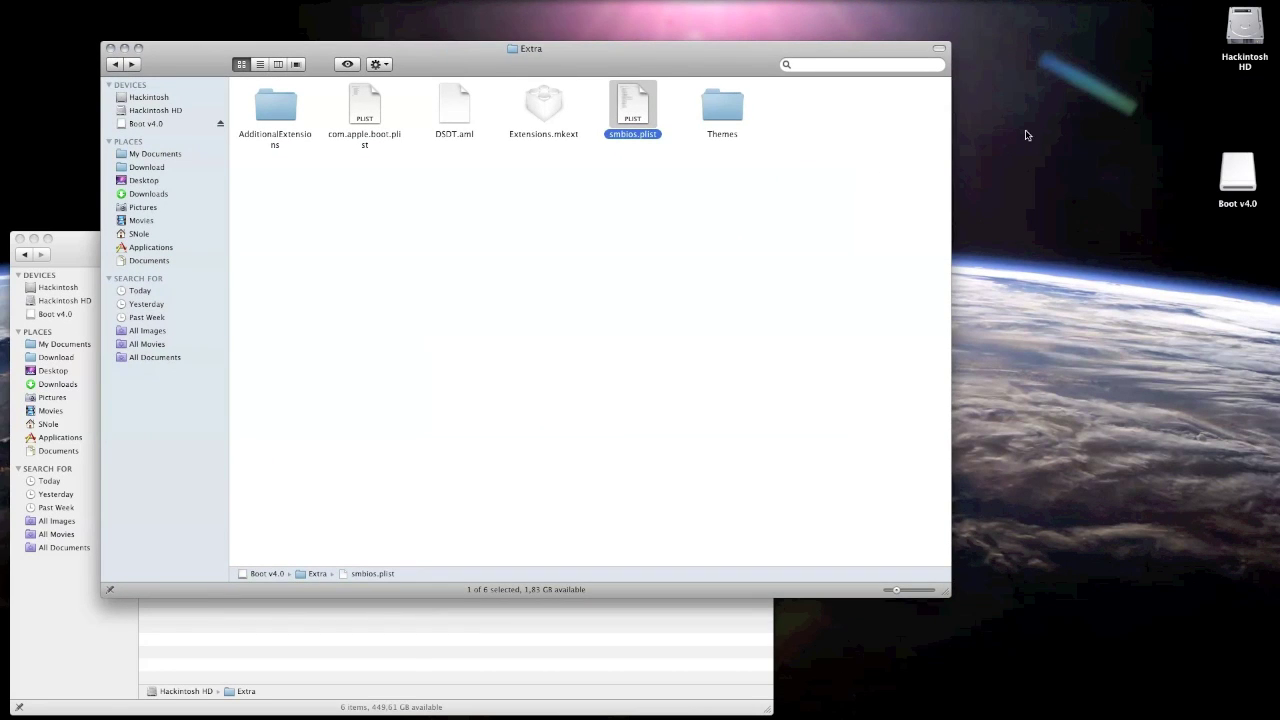
{"action": "double_click", "coordinate": [1244, 100]}
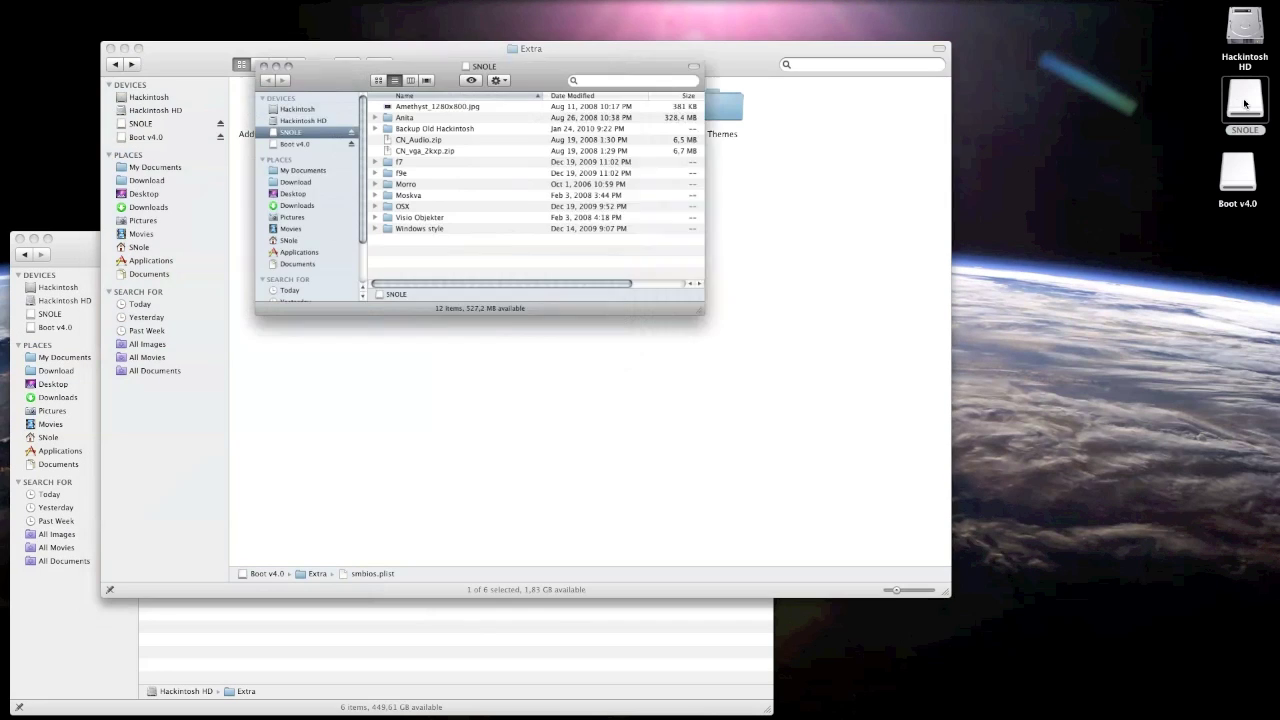
{"action": "double_click", "coordinate": [293, 222]}
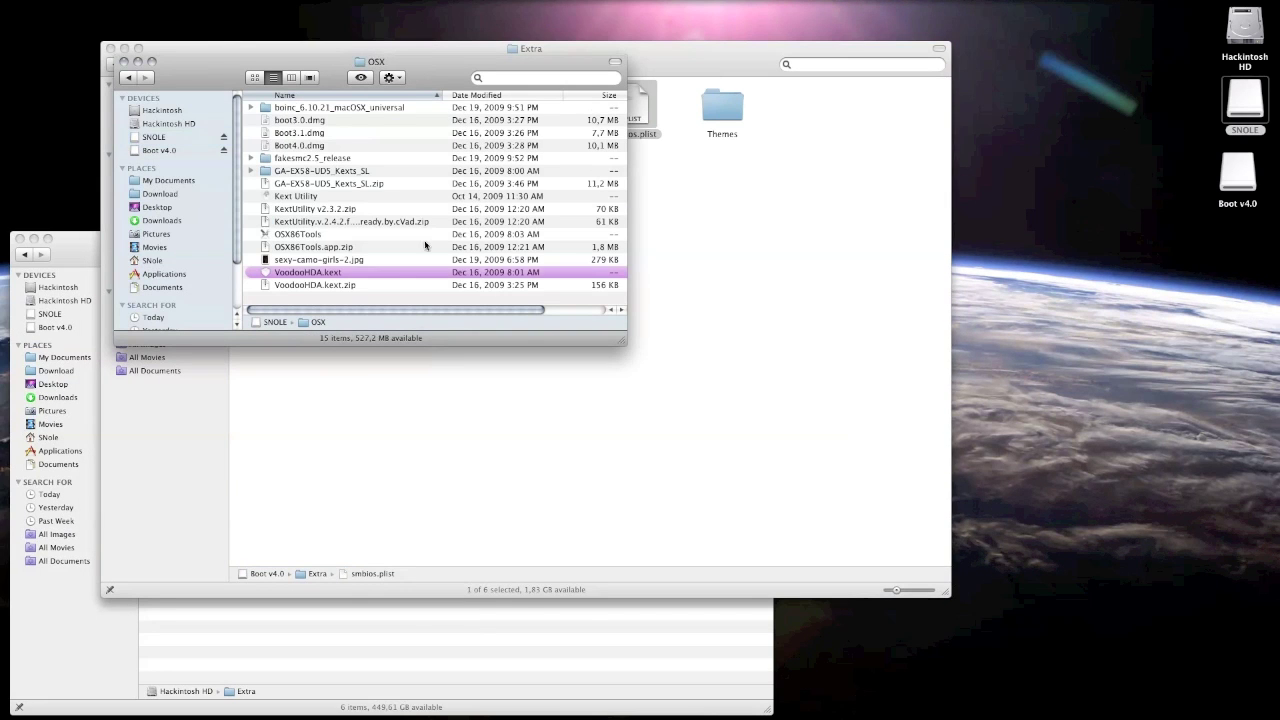
Step: Enlarge the OSX folder window and place it at the lower right beside Boot v4.0's Extra folder
{"action": "left_click_drag", "start_coordinate": [622, 339], "coordinate": [726, 450]}
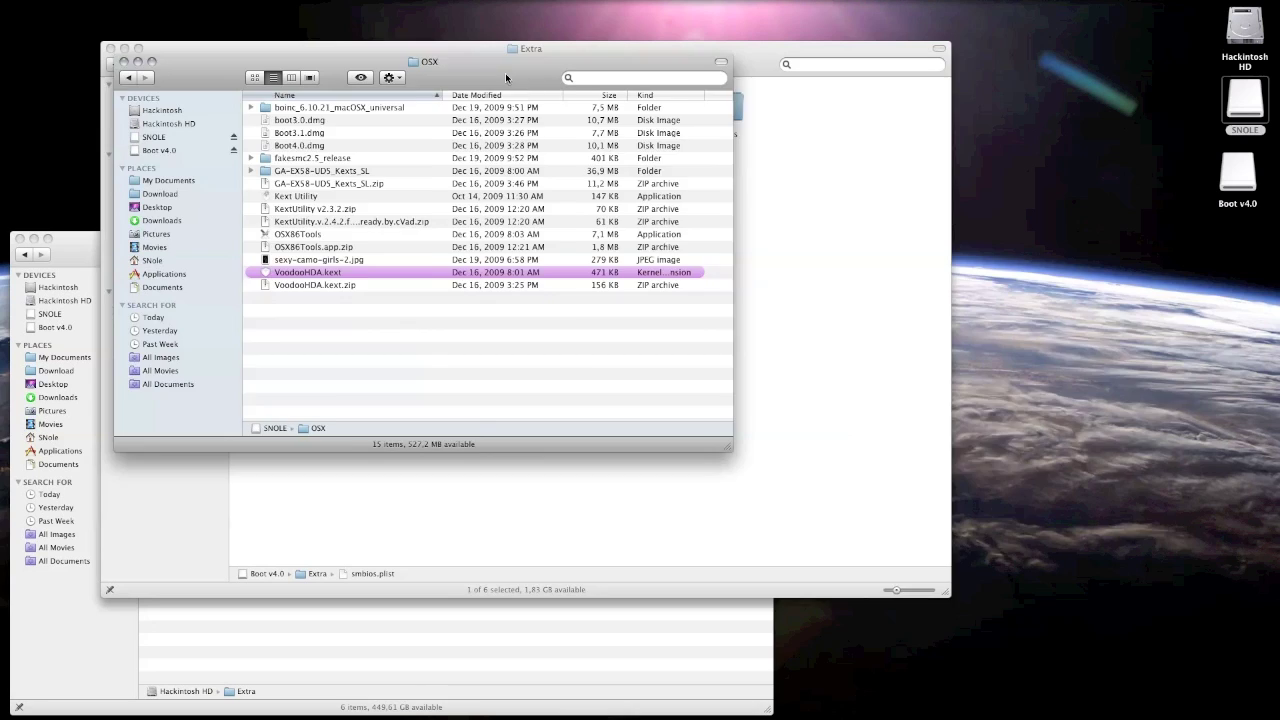
{"action": "left_click_drag", "start_coordinate": [362, 62], "coordinate": [892, 288]}
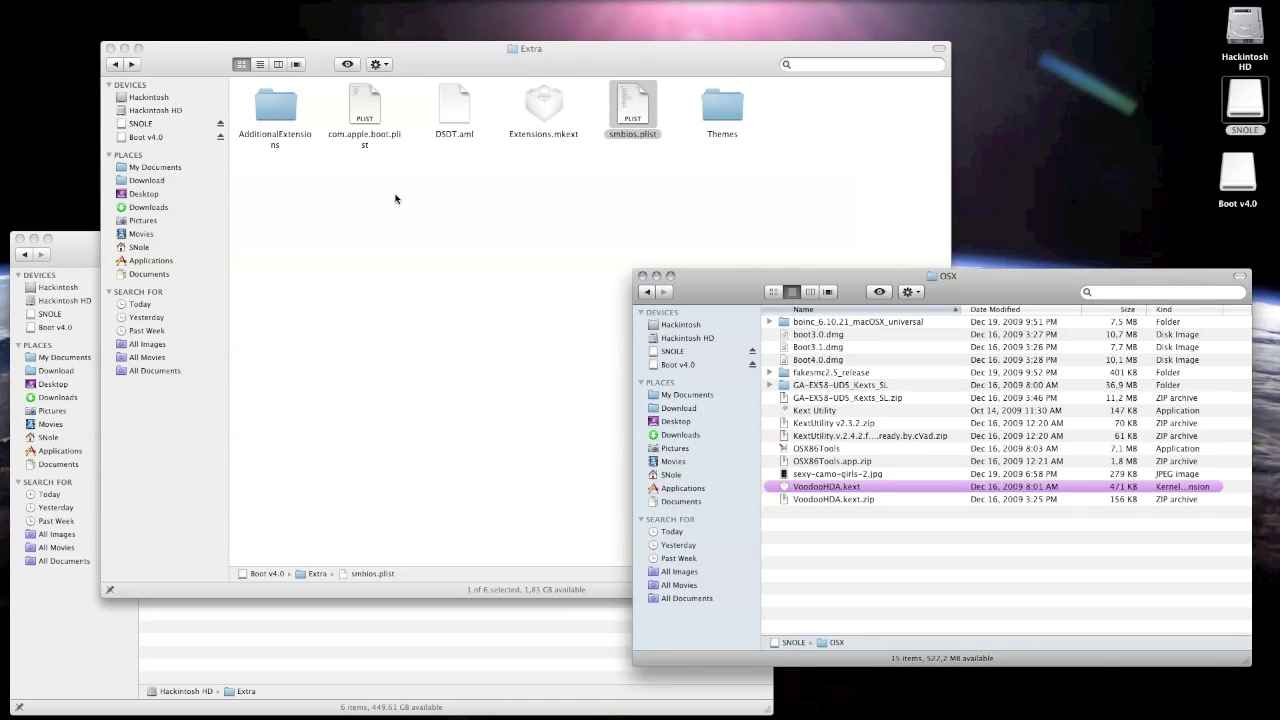
{"action": "left_click", "coordinate": [437, 62]}
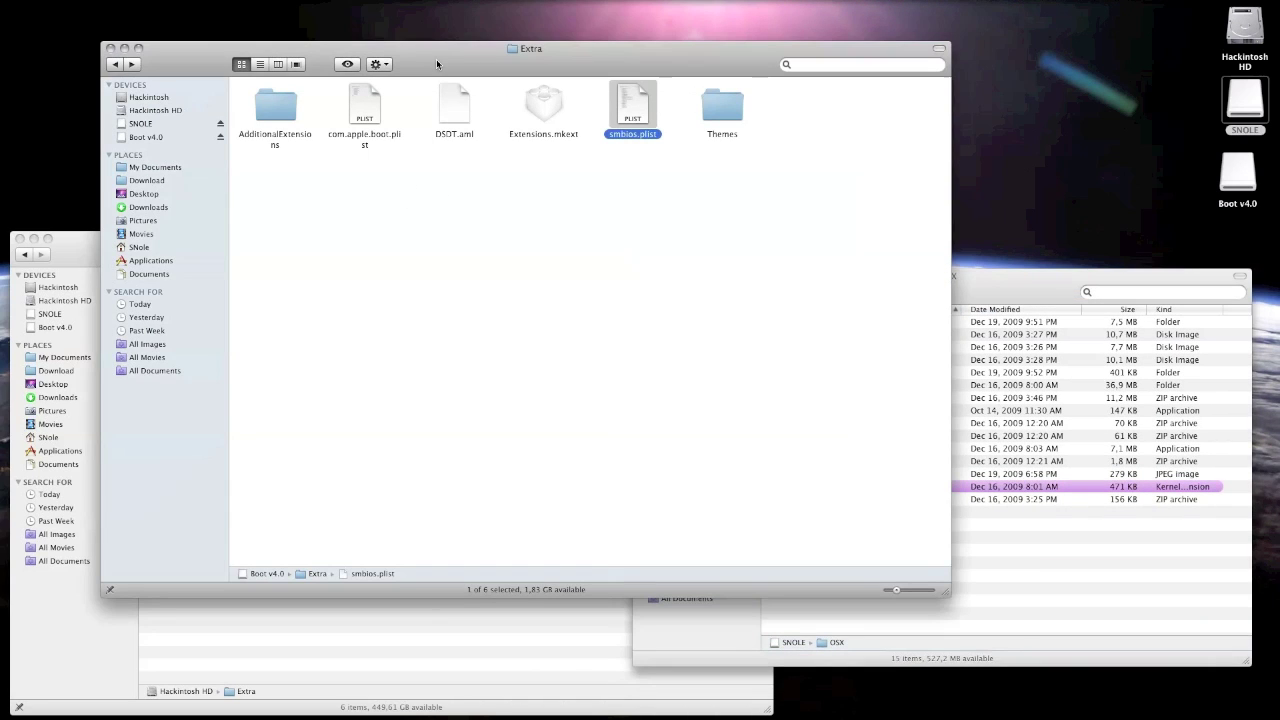
{"action": "left_click", "coordinate": [1018, 285]}
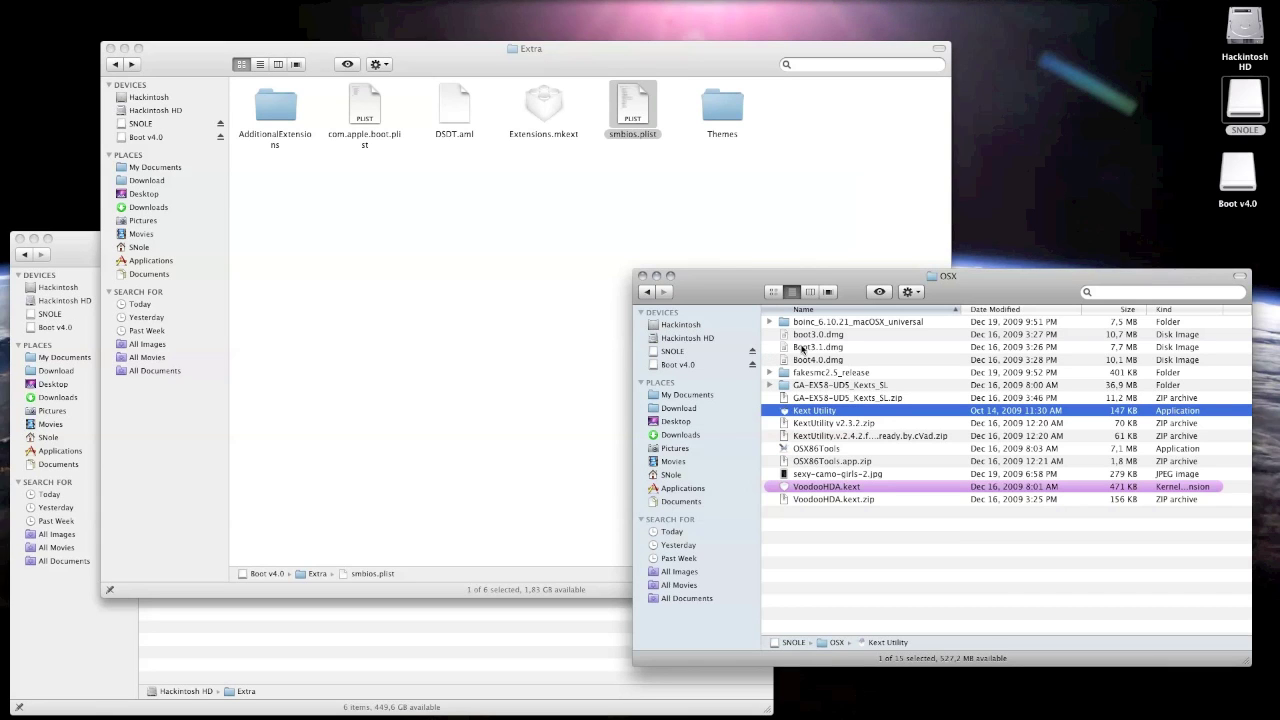
Step: Close the OSX folder window and browse Hackintosh HD to System > Library > Extensions
{"action": "left_click", "coordinate": [643, 275]}
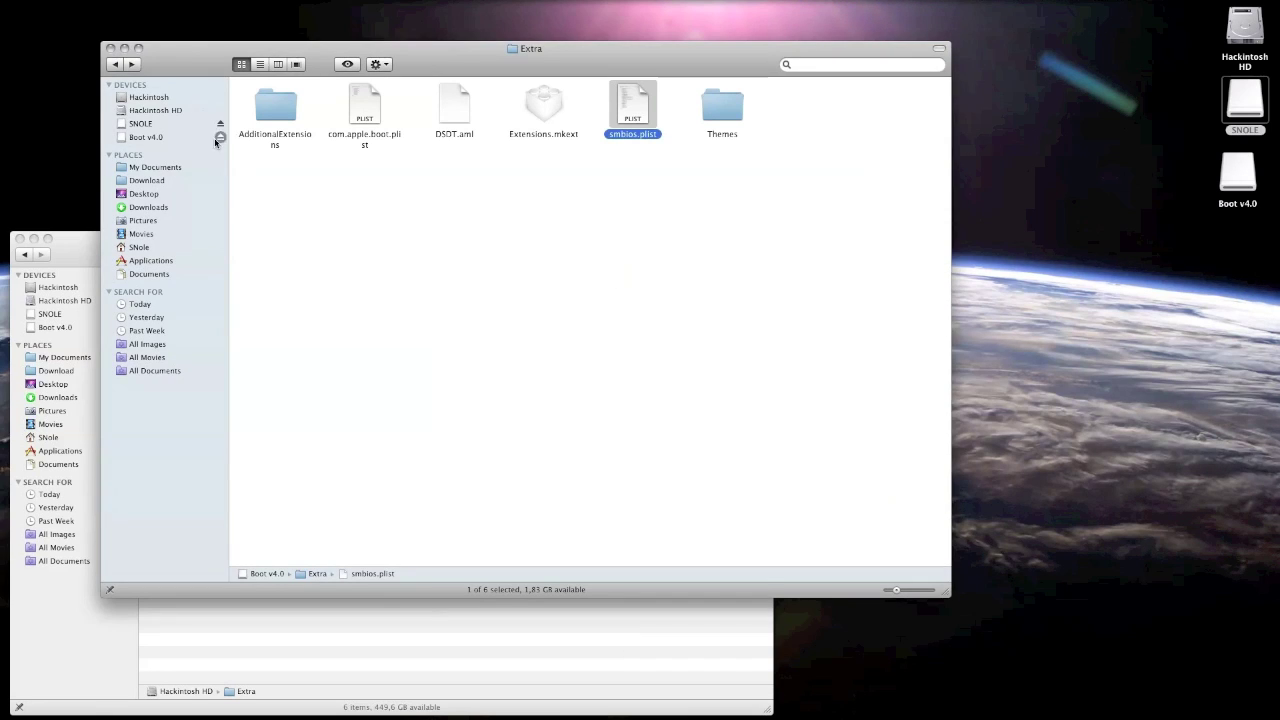
{"action": "left_click_drag", "start_coordinate": [222, 45], "coordinate": [435, 44]}
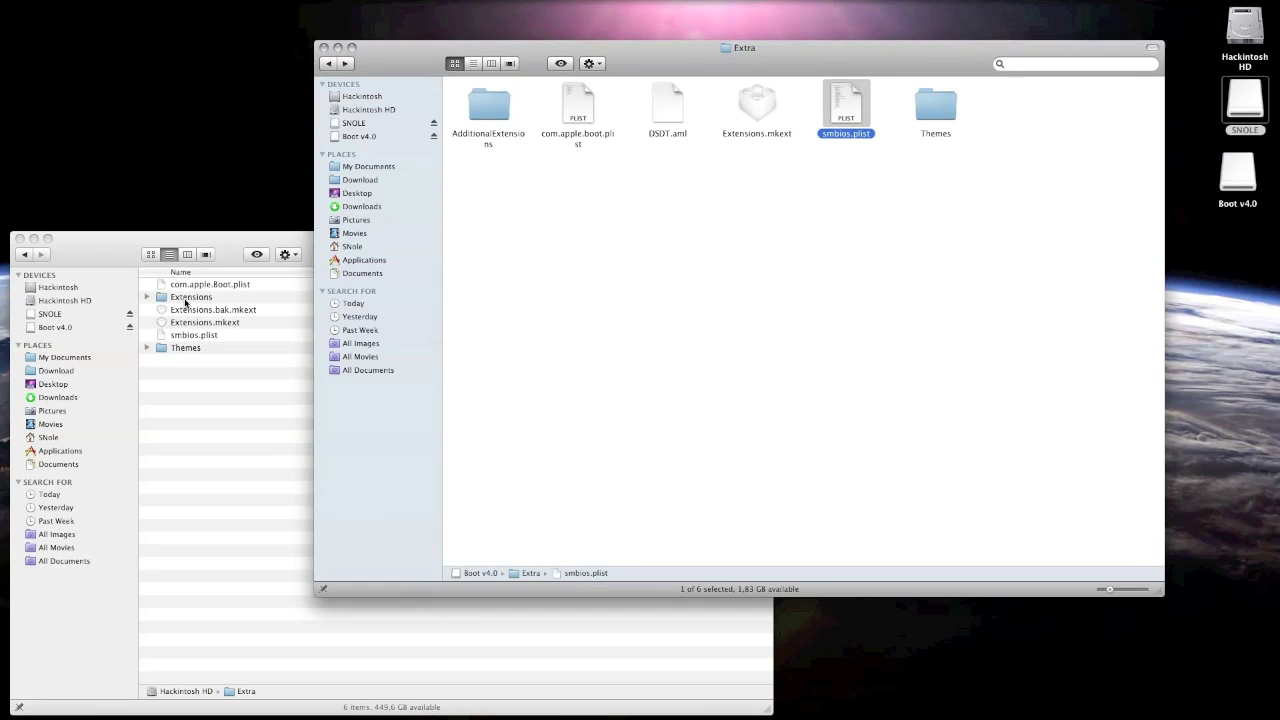
{"action": "left_click", "coordinate": [61, 297]}
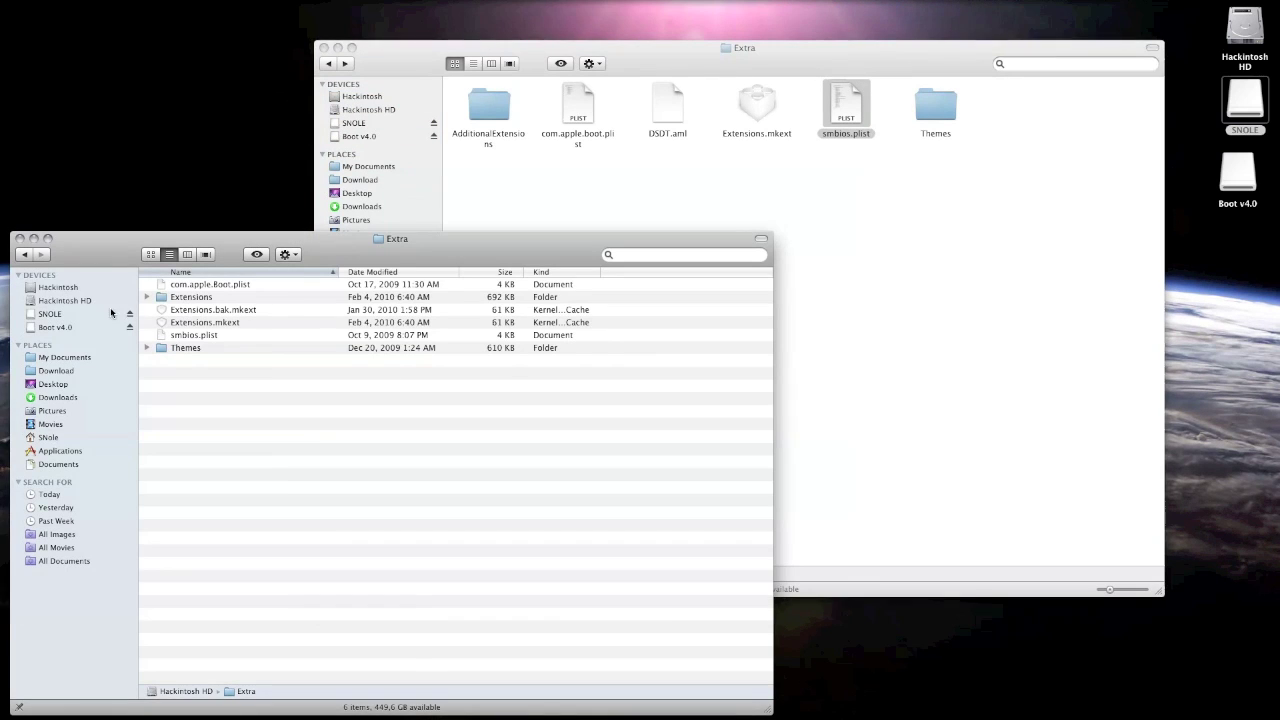
{"action": "left_click", "coordinate": [70, 300]}
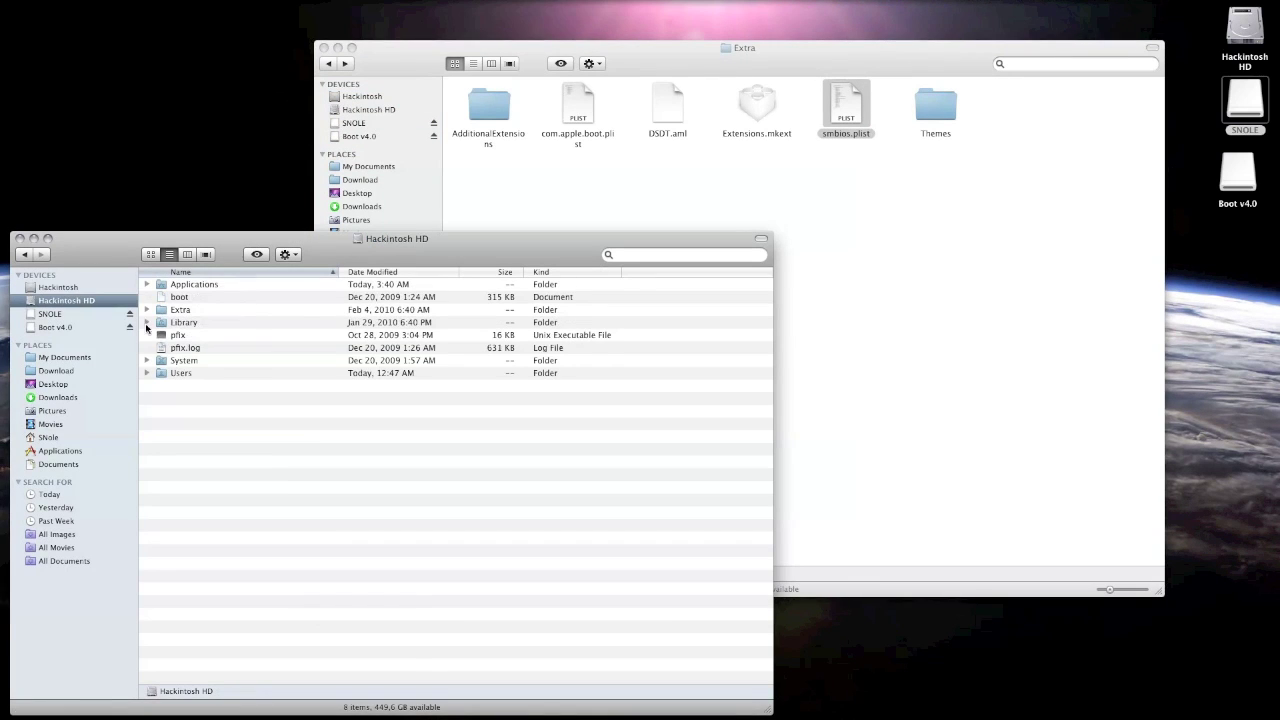
{"action": "double_click", "coordinate": [184, 360]}
{"action": "left_click", "coordinate": [187, 286]}
{"action": "double_click", "coordinate": [187, 286]}
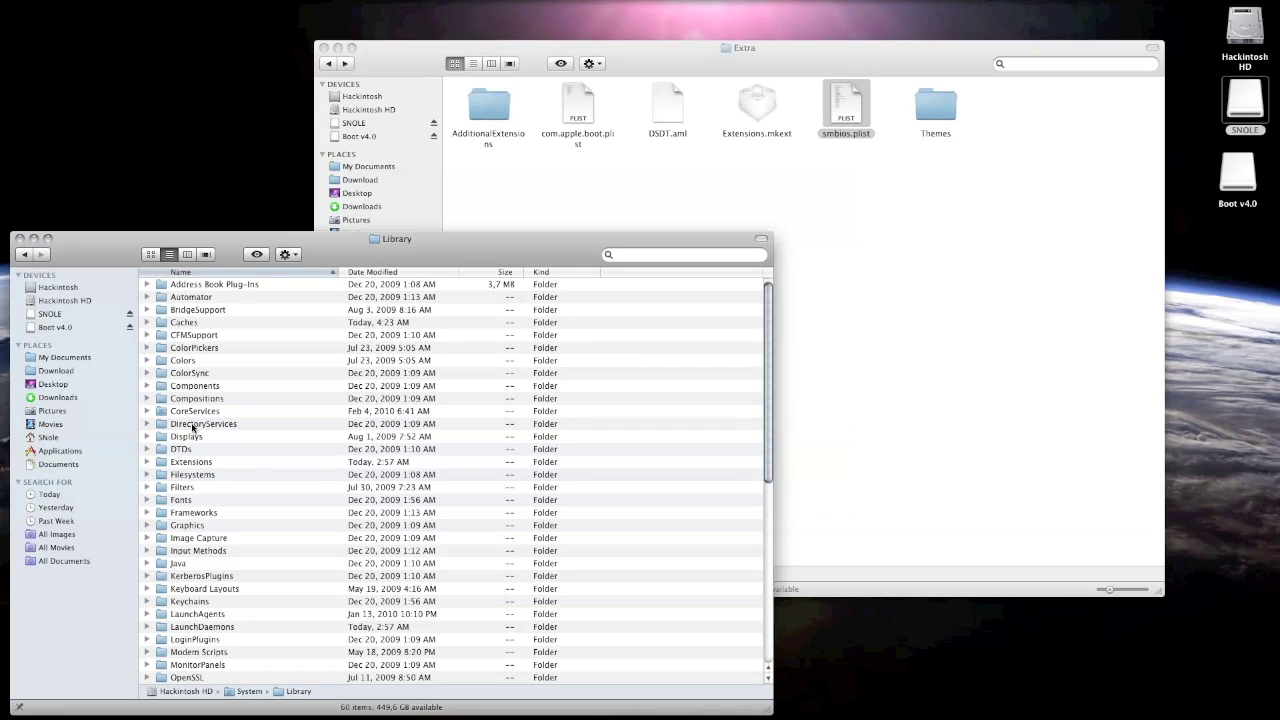
{"action": "double_click", "coordinate": [188, 458]}
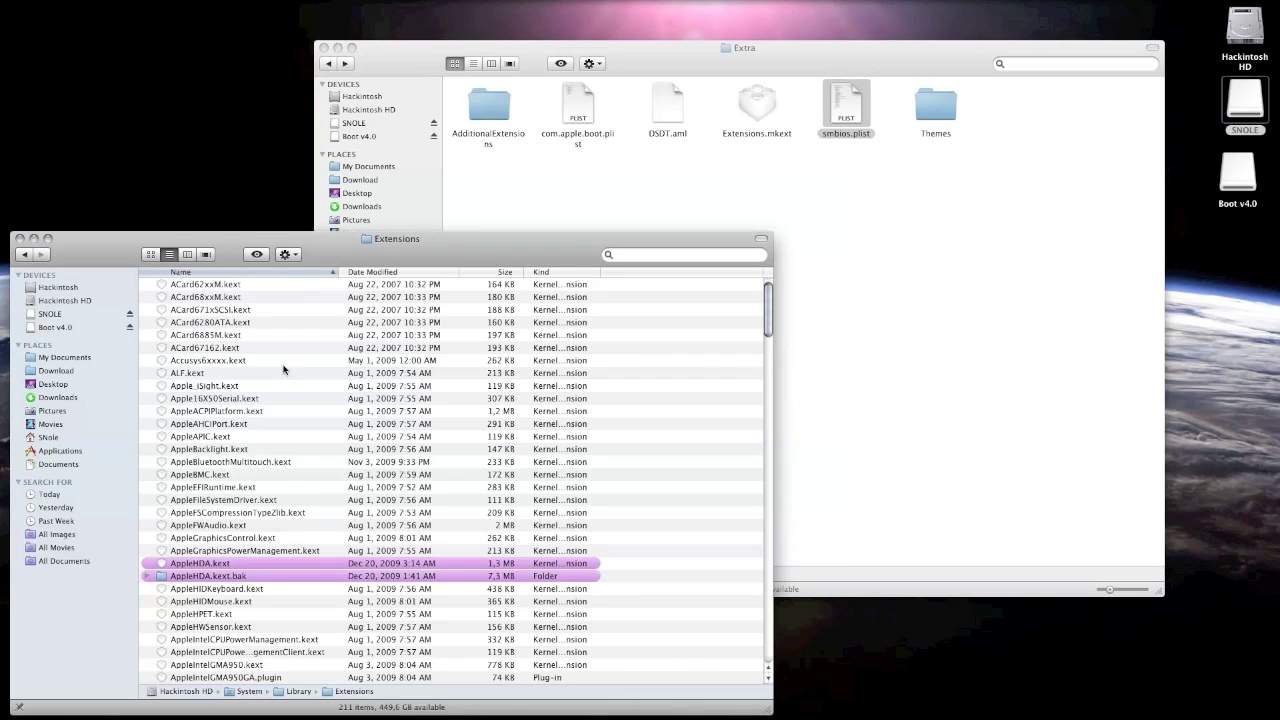
Step: Select AppleHDA.kext and HDAEnabler.kext, widen the Kind column, then close the Extensions window
{"action": "scroll", "coordinate": [205, 370], "scroll_direction": "down", "scroll_amount": 5}
{"action": "left_click", "coordinate": [205, 366]}
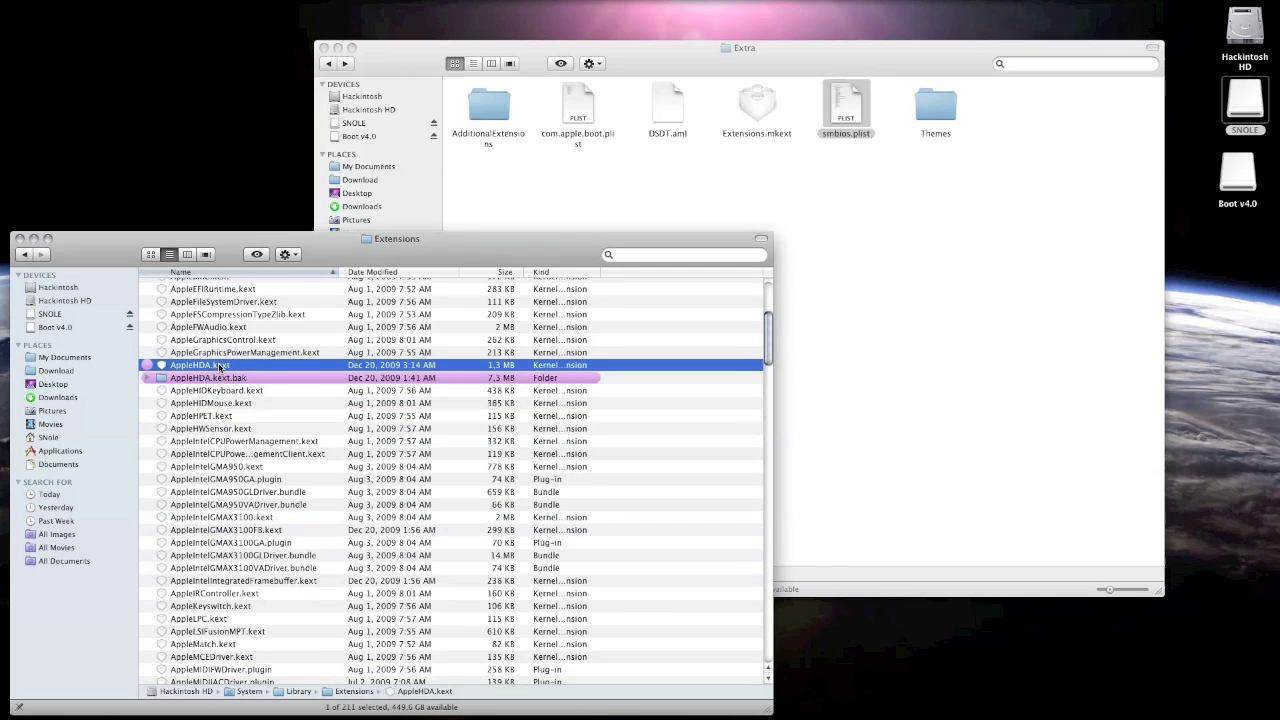
{"action": "scroll", "coordinate": [229, 397], "scroll_direction": "down", "scroll_amount": 20}
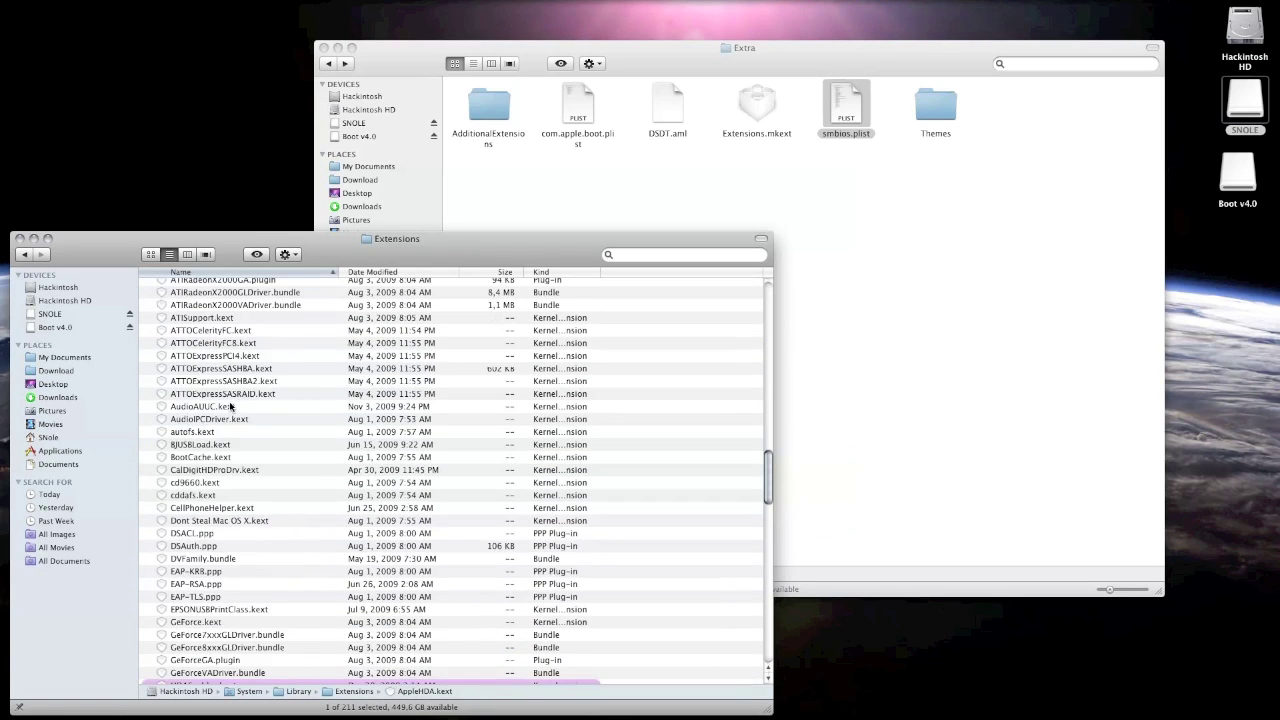
{"action": "left_click", "coordinate": [193, 311]}
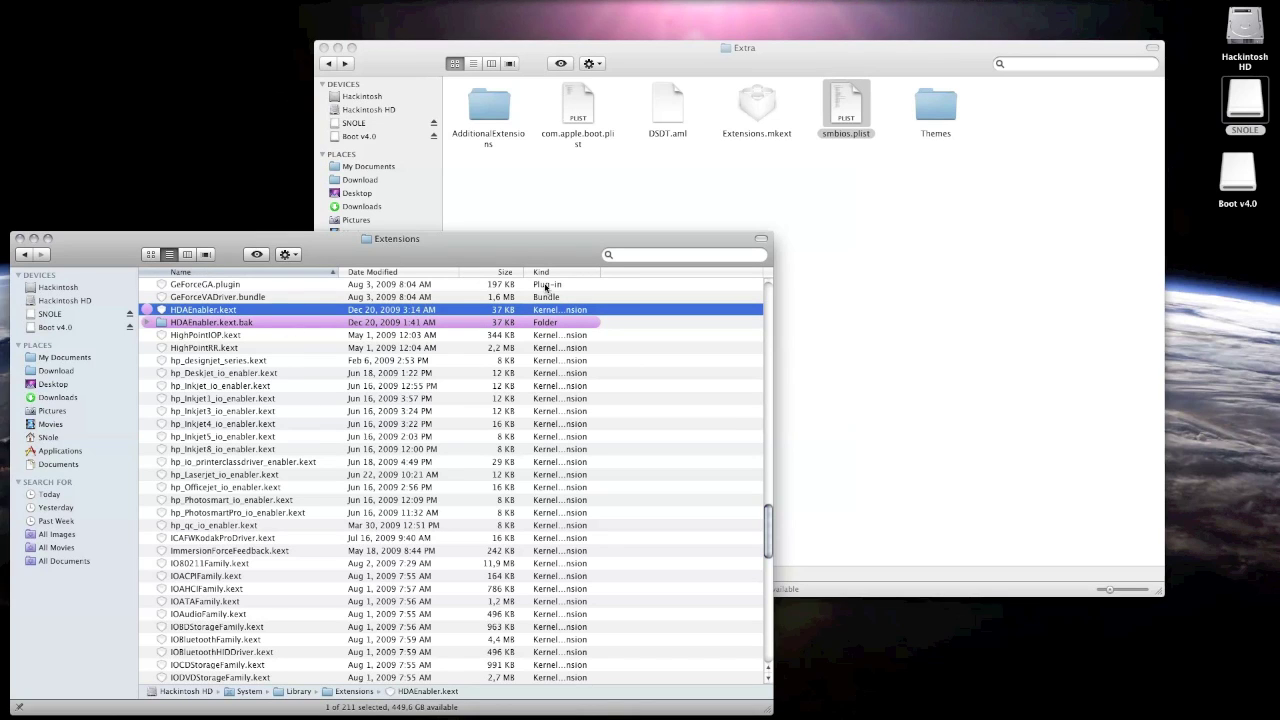
{"action": "left_click_drag", "start_coordinate": [601, 271], "coordinate": [687, 272]}
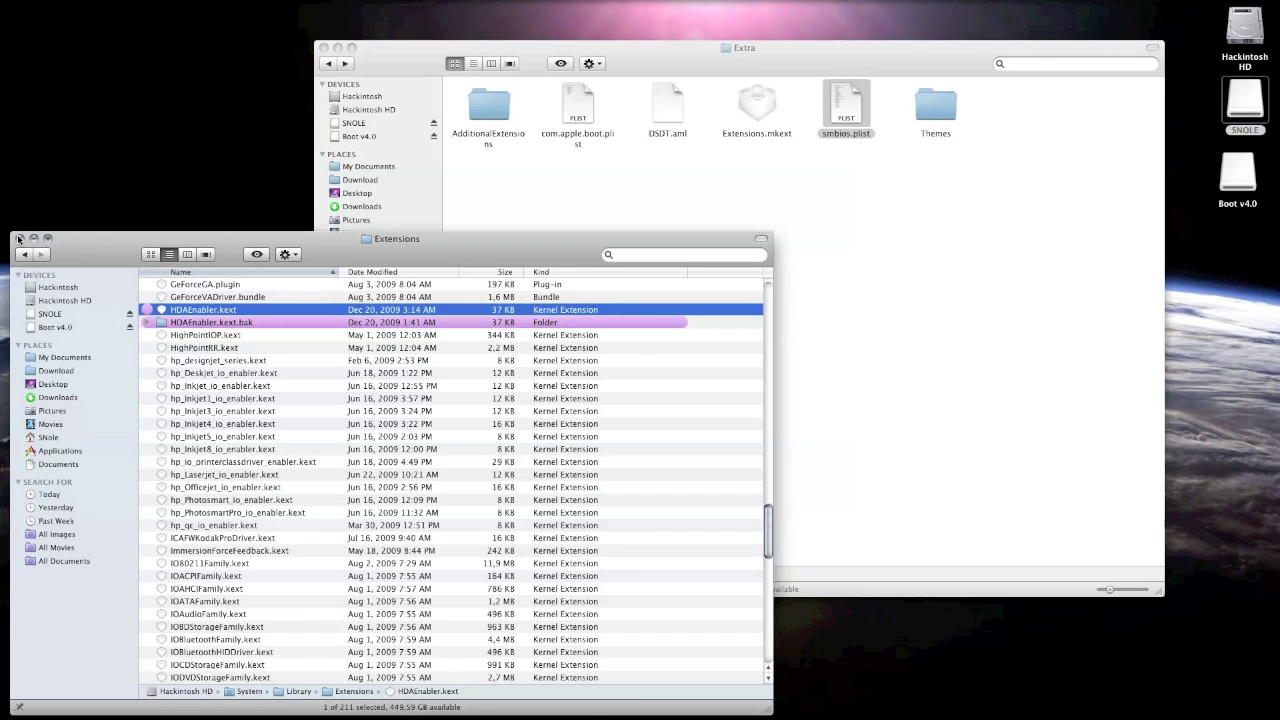
{"action": "left_click", "coordinate": [18, 239]}
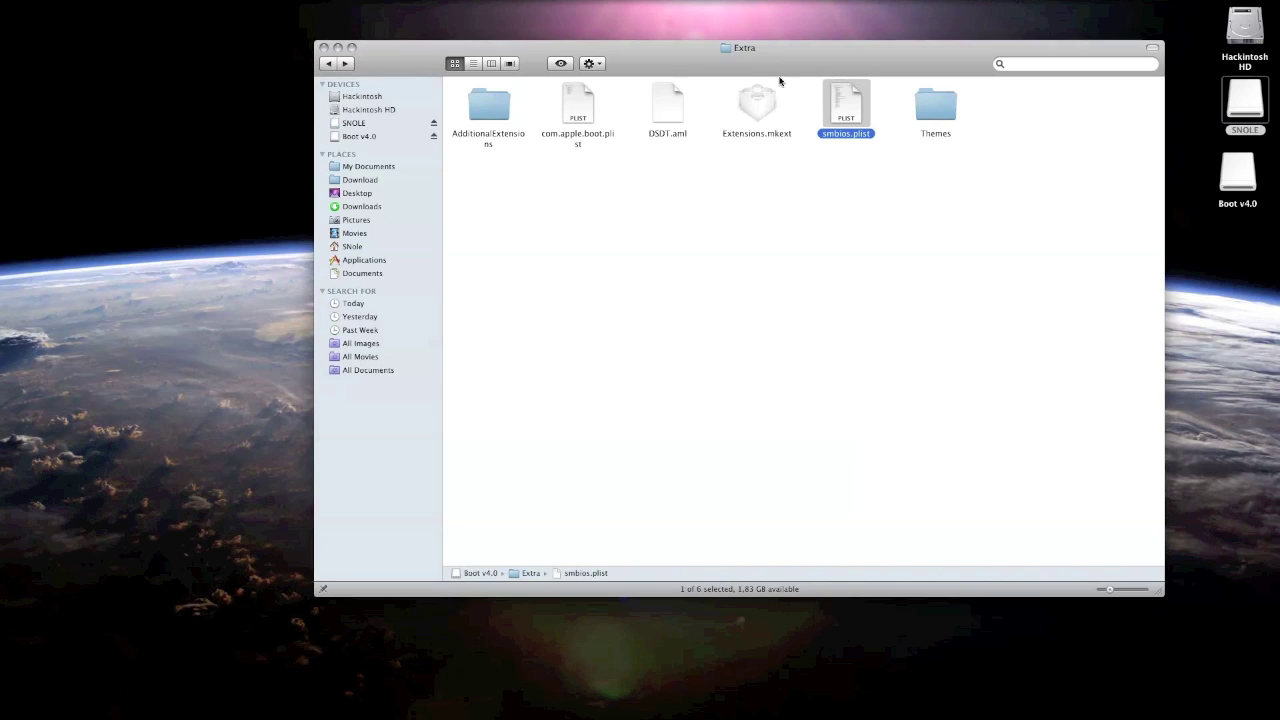
{"action": "left_click_drag", "start_coordinate": [778, 70], "coordinate": [649, 148]}
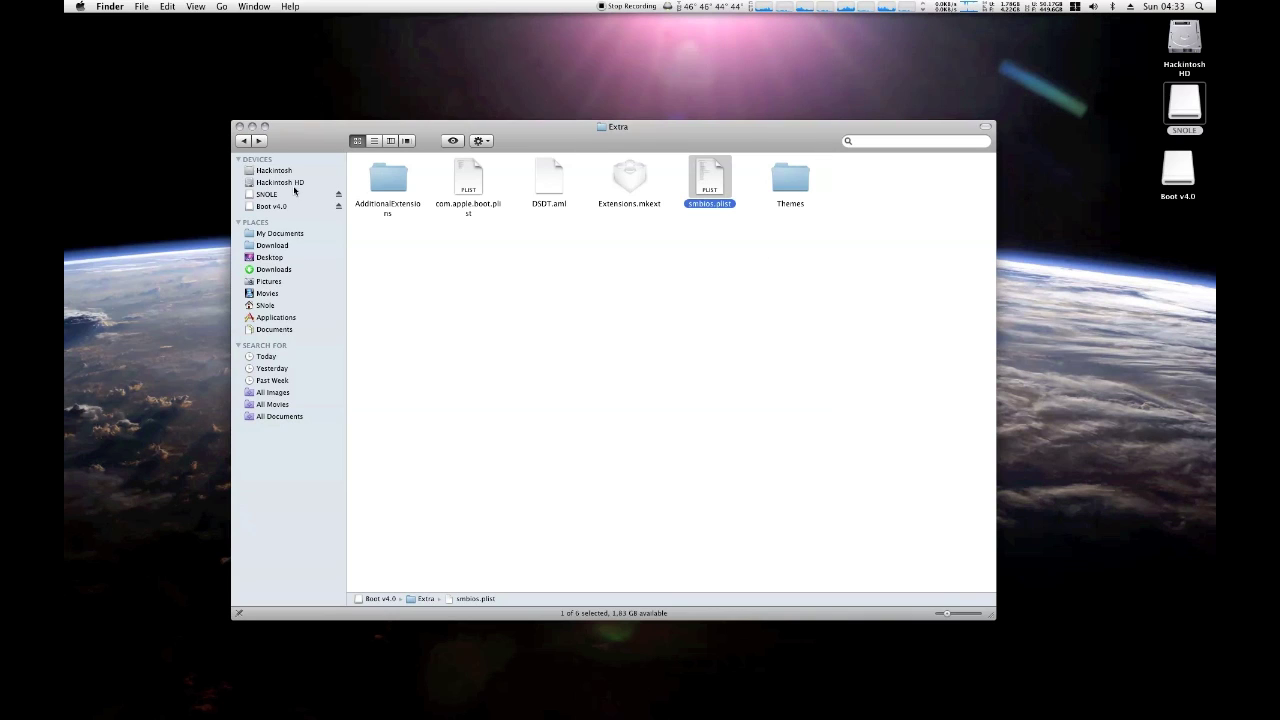
Step: Eject the SNOLE drive, then open the Extra > Themes folder
{"action": "left_click", "coordinate": [338, 195]}
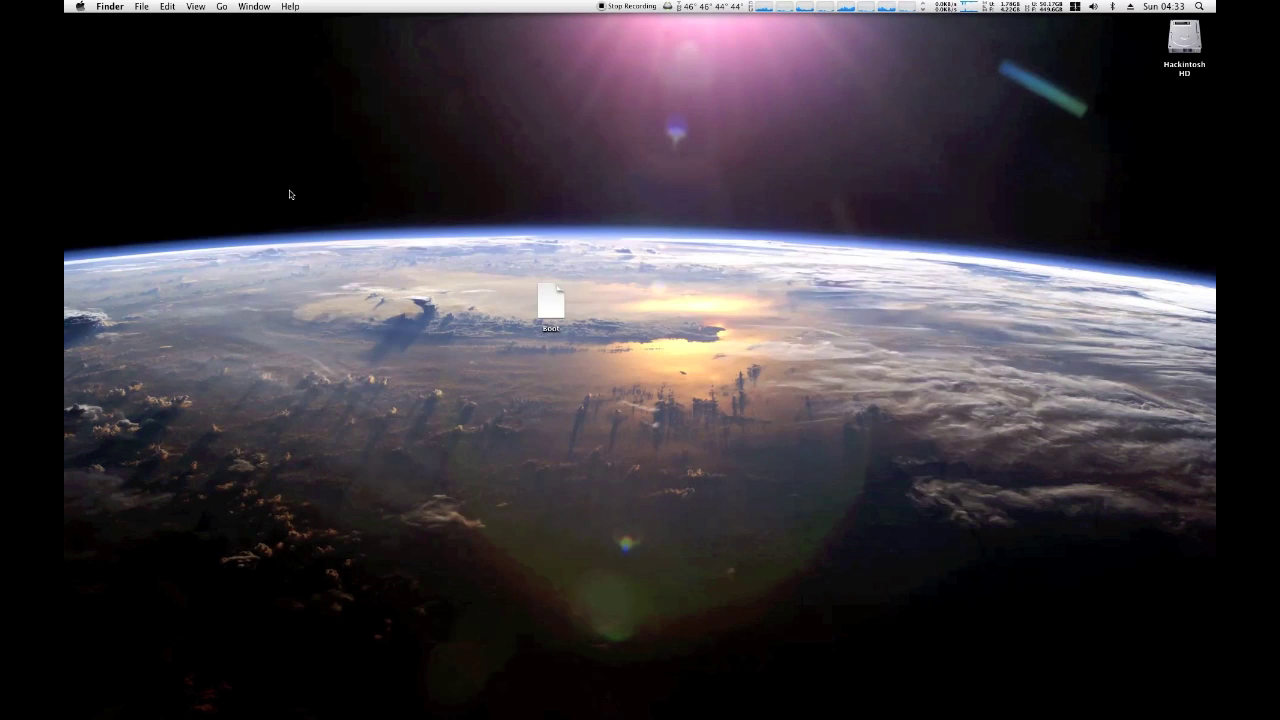
{"action": "double_click", "coordinate": [1180, 50]}
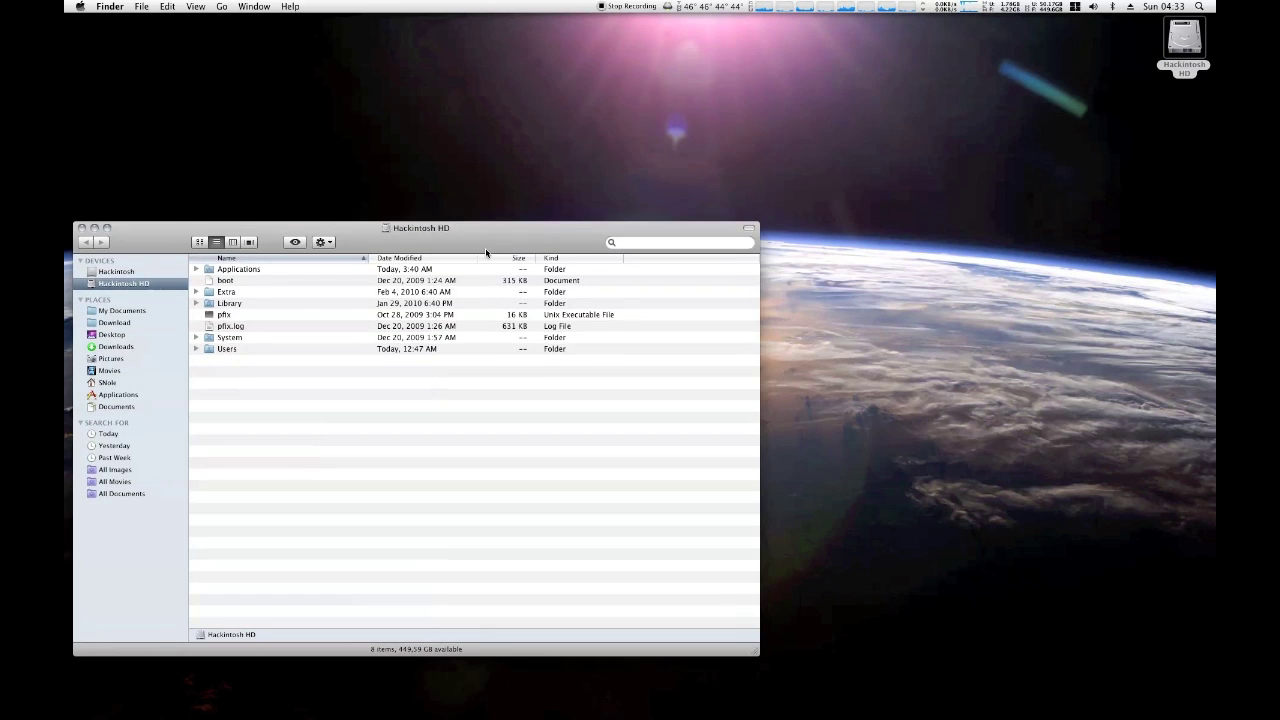
{"action": "left_click_drag", "start_coordinate": [267, 243], "coordinate": [507, 149]}
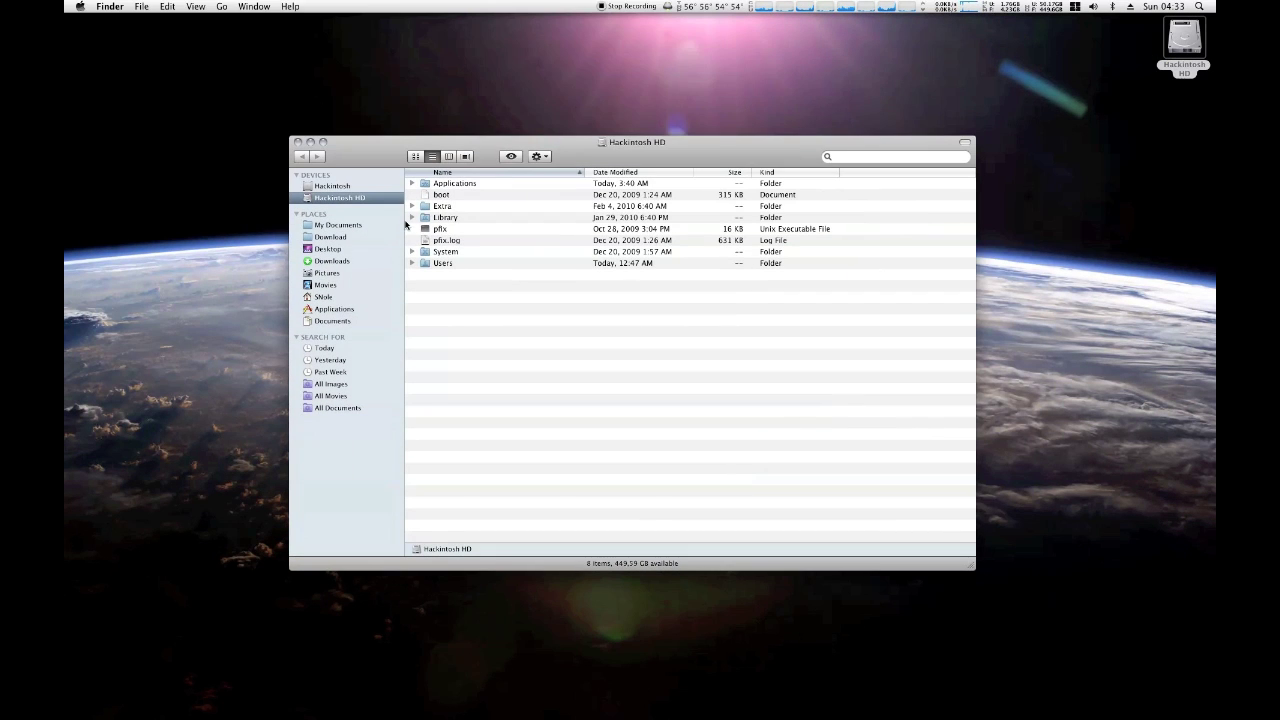
{"action": "double_click", "coordinate": [443, 206]}
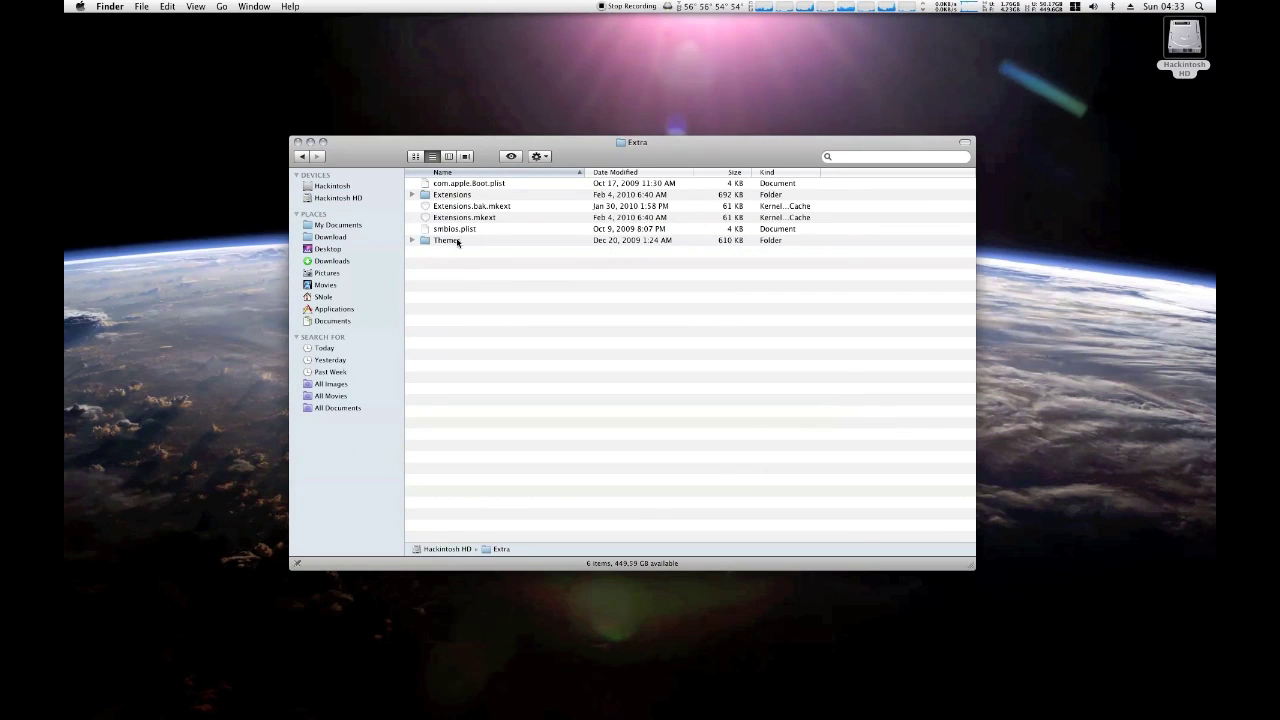
{"action": "double_click", "coordinate": [447, 241]}
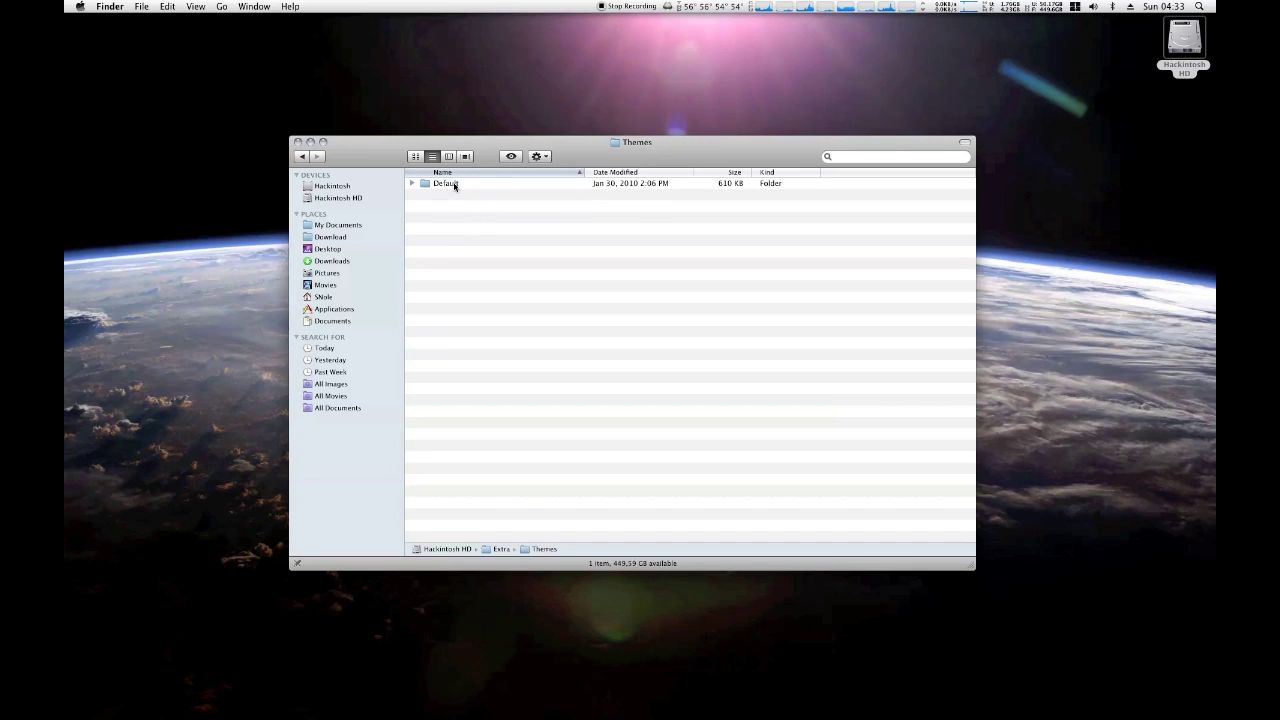
Step: Open the Default theme and Quick Look its files from background.png down to theme.plist
{"action": "double_click", "coordinate": [445, 184]}
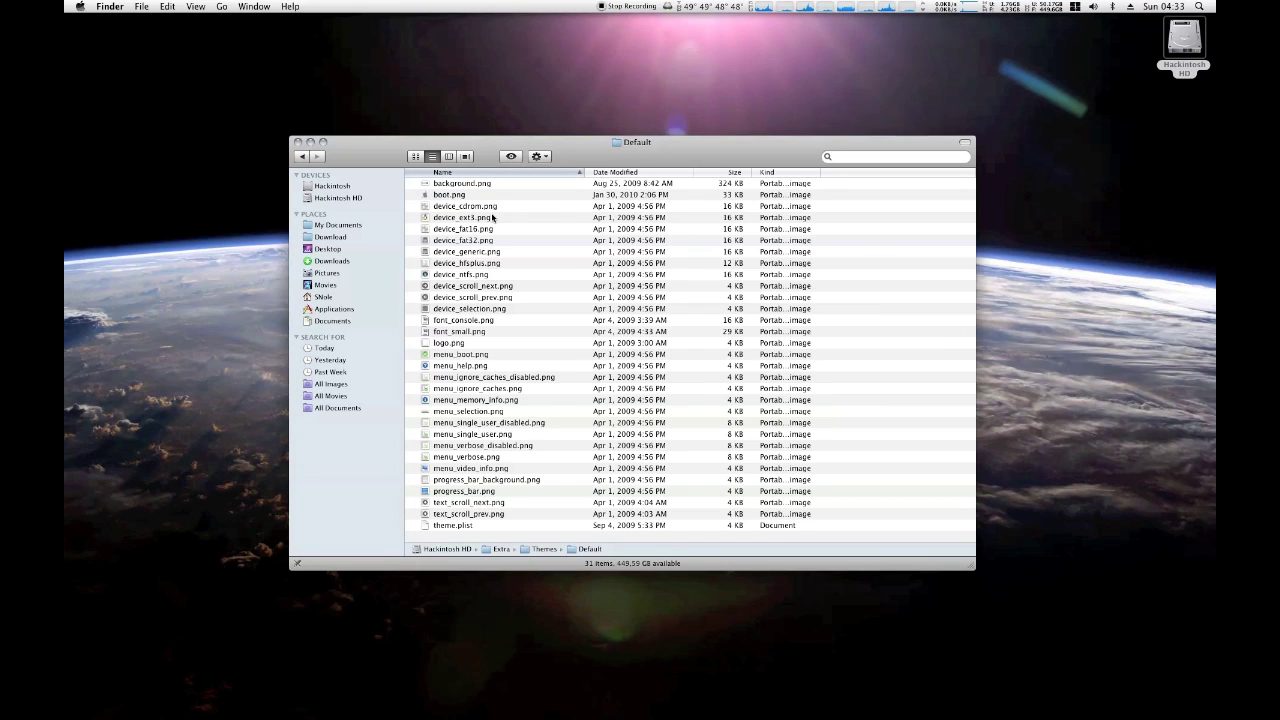
{"action": "left_click", "coordinate": [474, 186]}
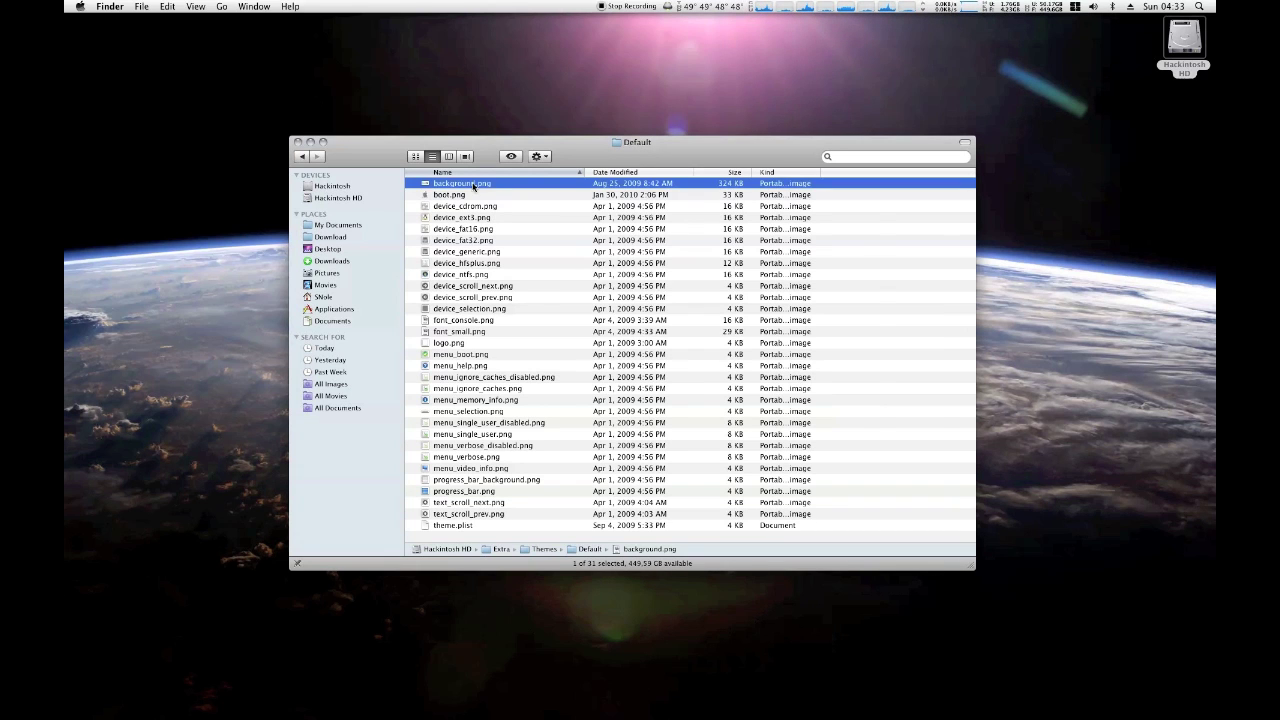
{"action": "key", "text": "space"}
{"action": "key", "text": "Down"}
{"action": "key", "text": "Down"}
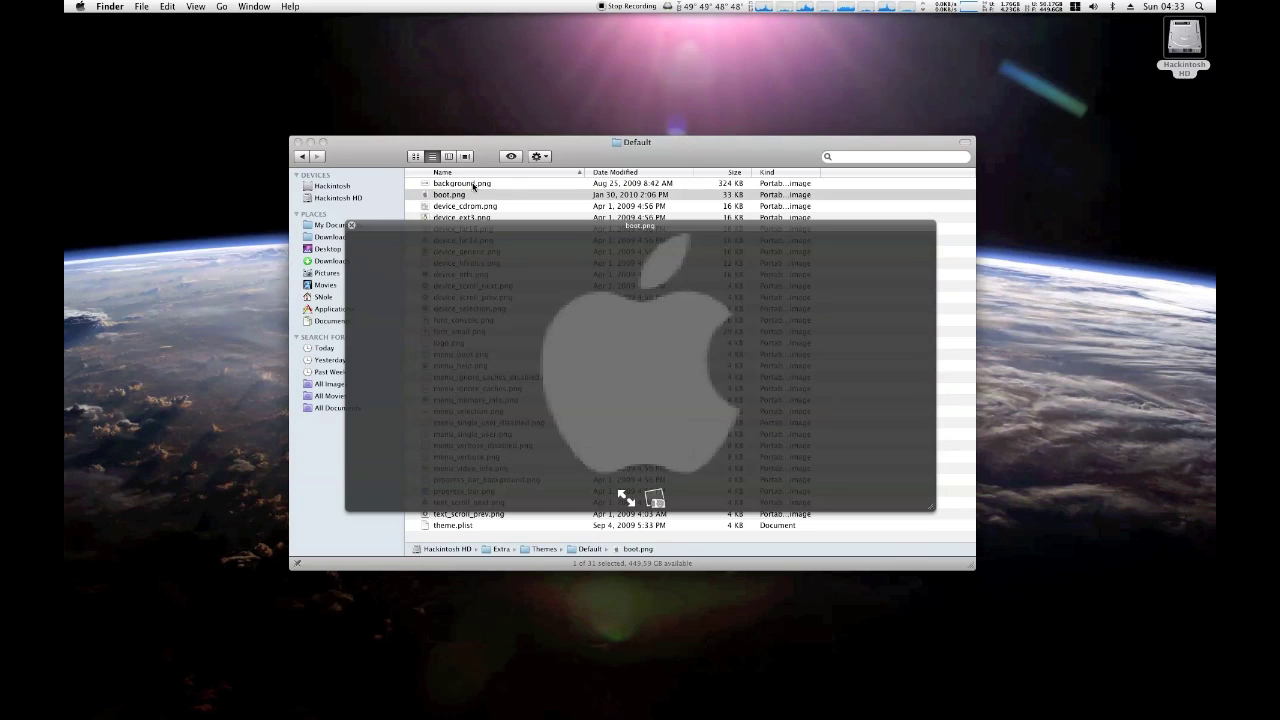
{"action": "key", "text": "Down"}
{"action": "key", "text": "Down"}
{"action": "key", "text": "Down"}
{"action": "key", "text": "Down"}
{"action": "key", "text": "Down"}
{"action": "key", "text": "Down"}
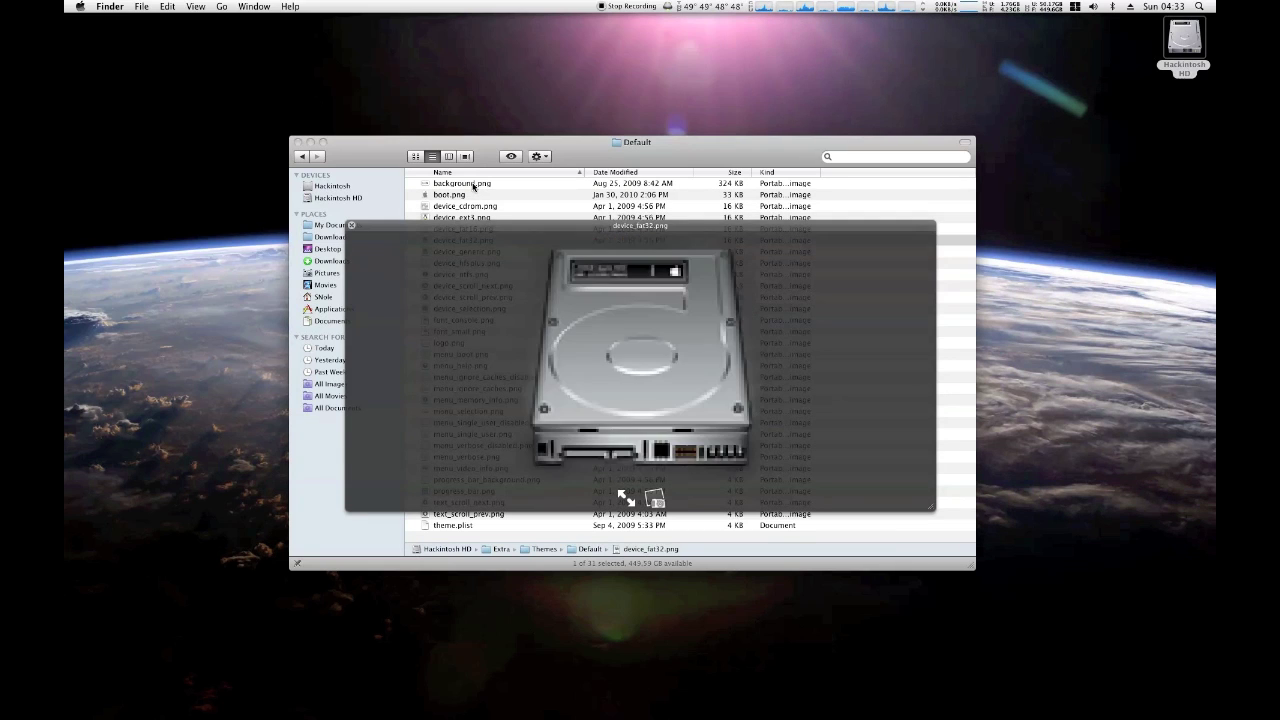
{"action": "key", "text": "Down"}
{"action": "key", "text": "Down"}
{"action": "key", "text": "Down"}
{"action": "key", "text": "Down"}
{"action": "key", "text": "Down"}
{"action": "key", "text": "Down"}
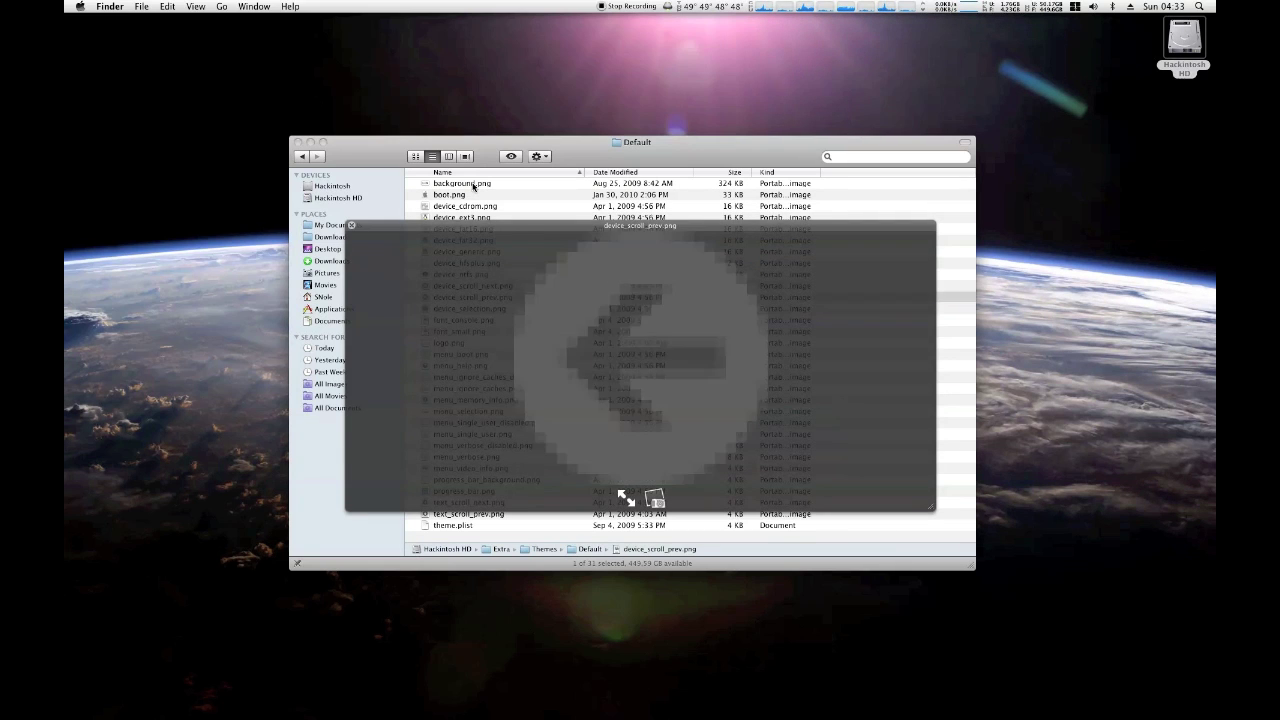
{"action": "key", "text": "Down"}
{"action": "key", "text": "Down"}
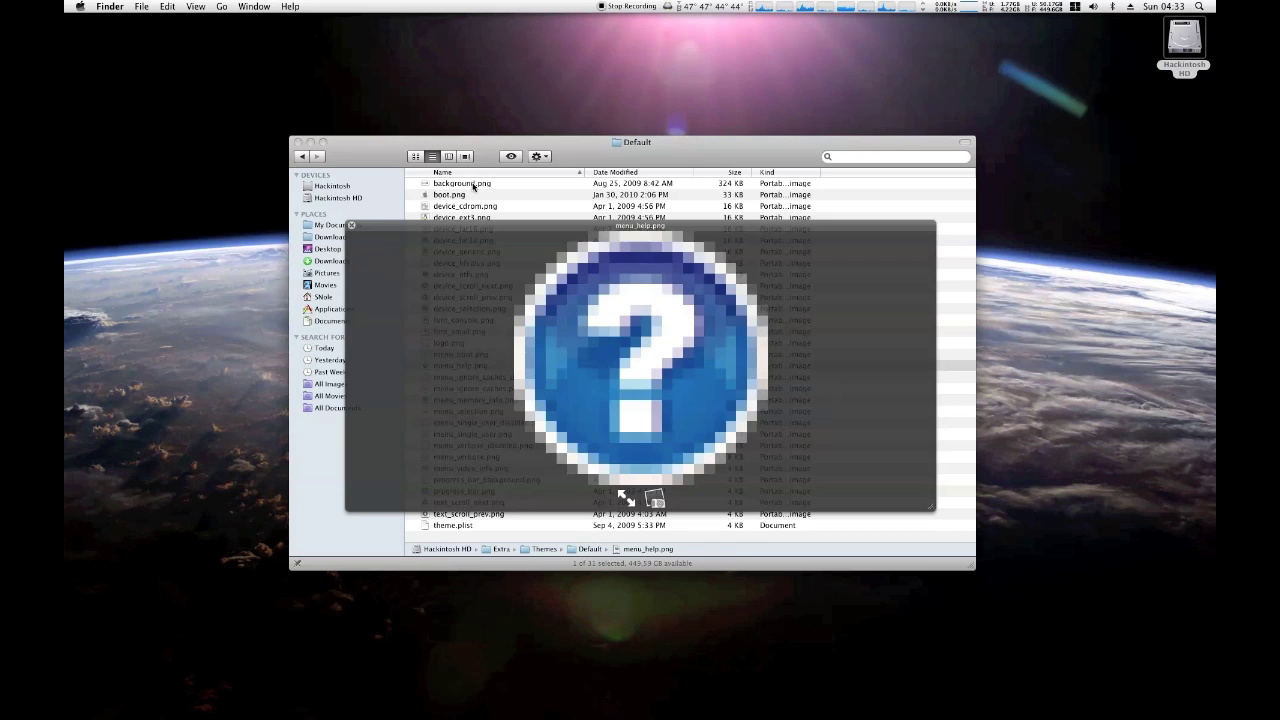
{"action": "key", "text": "Down"}
{"action": "key", "text": "Down"}
{"action": "key", "text": "Down"}
{"action": "key", "text": "Down"}
{"action": "key", "text": "Down"}
{"action": "key", "text": "Down"}
{"action": "key", "text": "Down"}
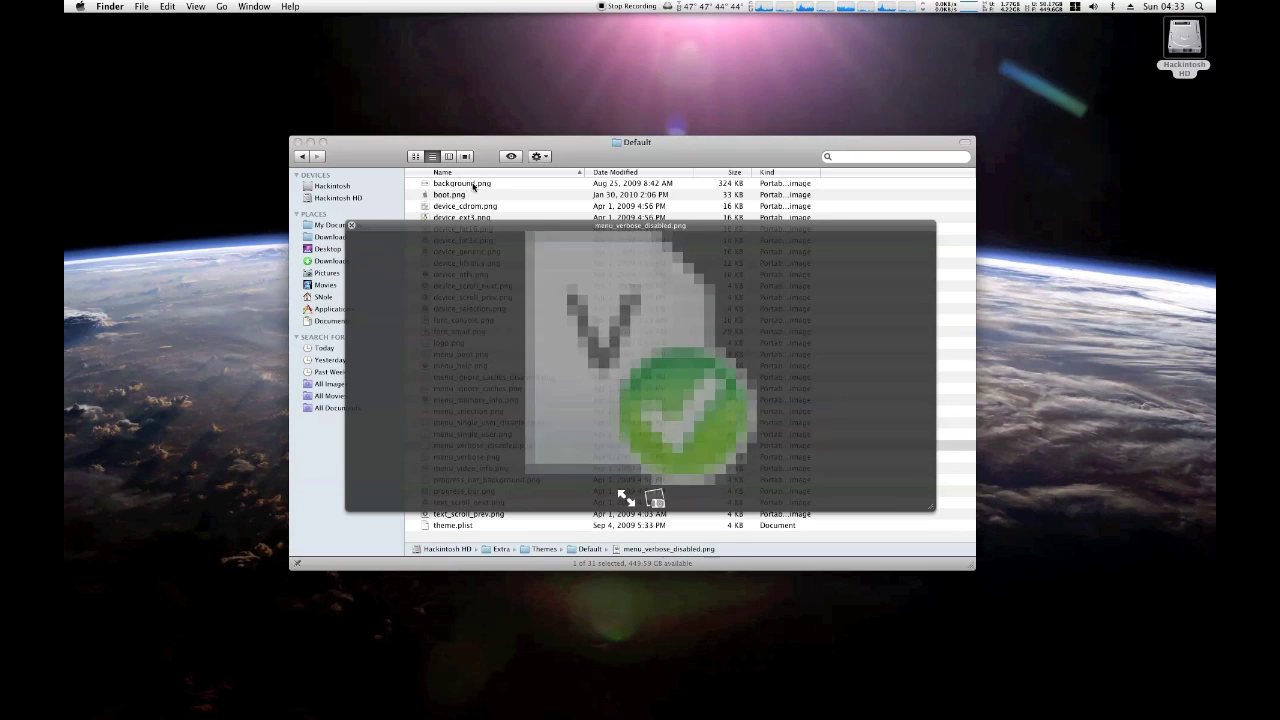
{"action": "key", "text": "Down"}
{"action": "key", "text": "Down"}
{"action": "key", "text": "Down"}
{"action": "key", "text": "Down"}
{"action": "key", "text": "Down"}
{"action": "key", "text": "Down"}
{"action": "key", "text": "Down"}
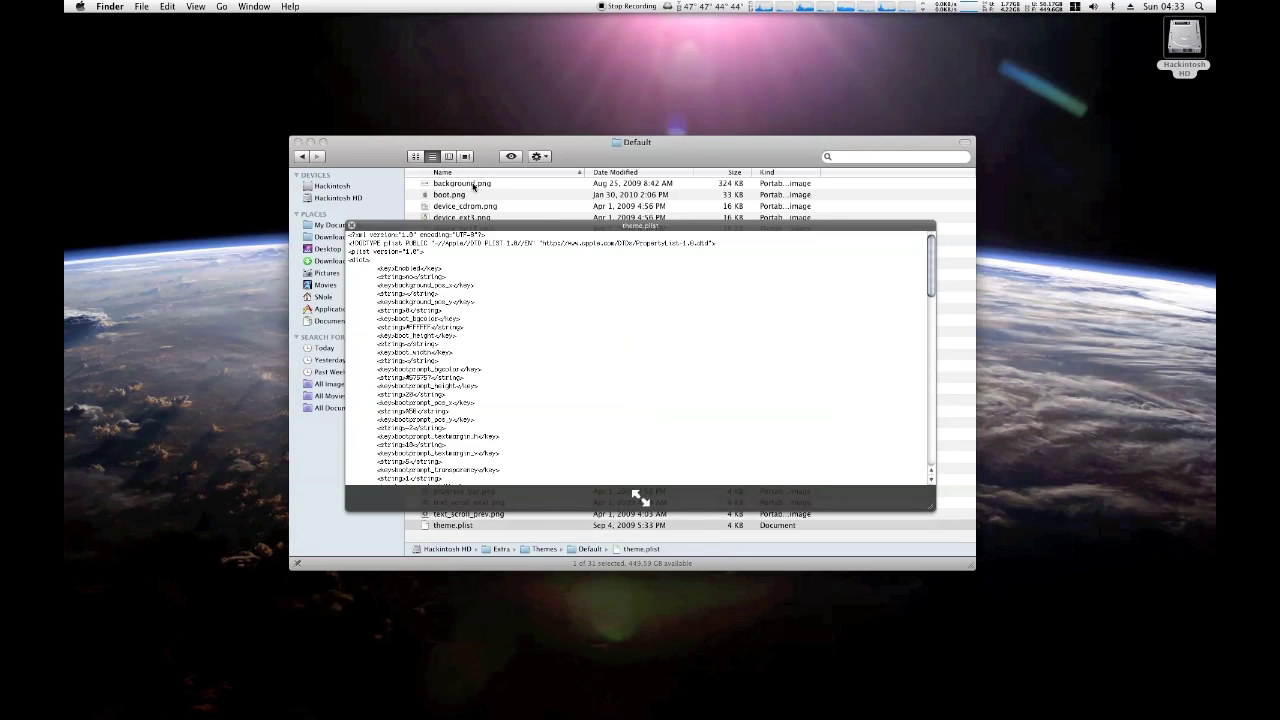
Step: Step back through the Default theme files, previewing font_small.png and then boot.png
{"action": "key", "text": "Up"}
{"action": "key", "text": "Up"}
{"action": "key", "text": "Up"}
{"action": "key", "text": "Up"}
{"action": "key", "text": "Up"}
{"action": "key", "text": "Up"}
{"action": "key", "text": "Up"}
{"action": "key", "text": "Up"}
{"action": "key", "text": "Up"}
{"action": "key", "text": "Up"}
{"action": "key", "text": "Up"}
{"action": "key", "text": "Up"}
{"action": "key", "text": "Up"}
{"action": "key", "text": "Up"}
{"action": "key", "text": "Up"}
{"action": "key", "text": "Up"}
{"action": "key", "text": "Up"}
{"action": "key", "text": "Up"}
{"action": "key", "text": "Up"}
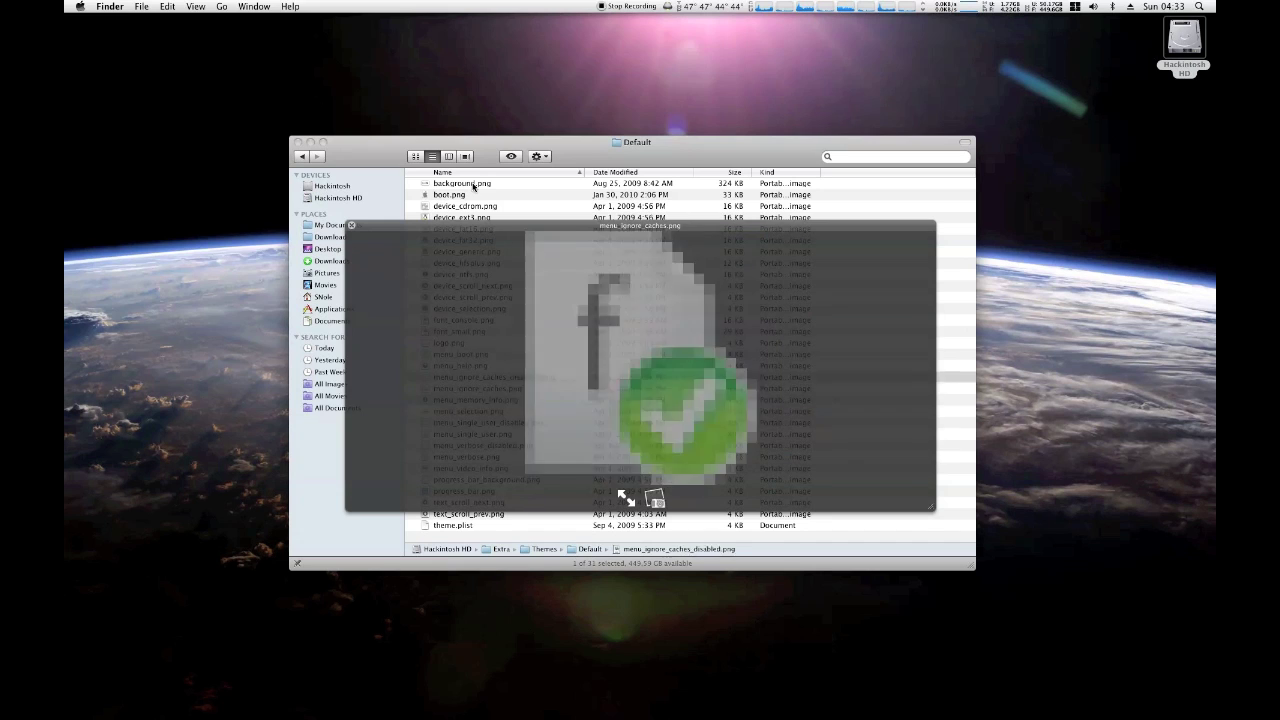
{"action": "key", "text": "Up"}
{"action": "key", "text": "Up"}
{"action": "key", "text": "Down"}
{"action": "key", "text": "Down"}
{"action": "key", "text": "Down"}
{"action": "key", "text": "Down"}
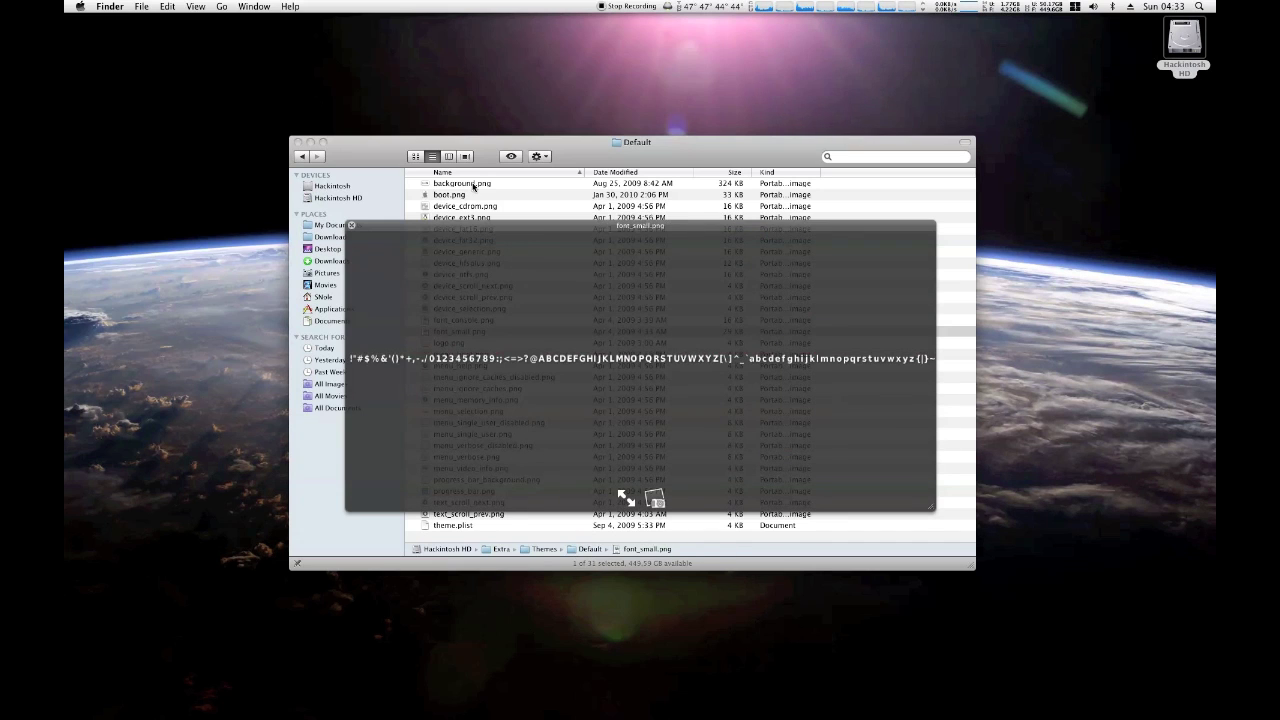
{"action": "key", "text": "space"}
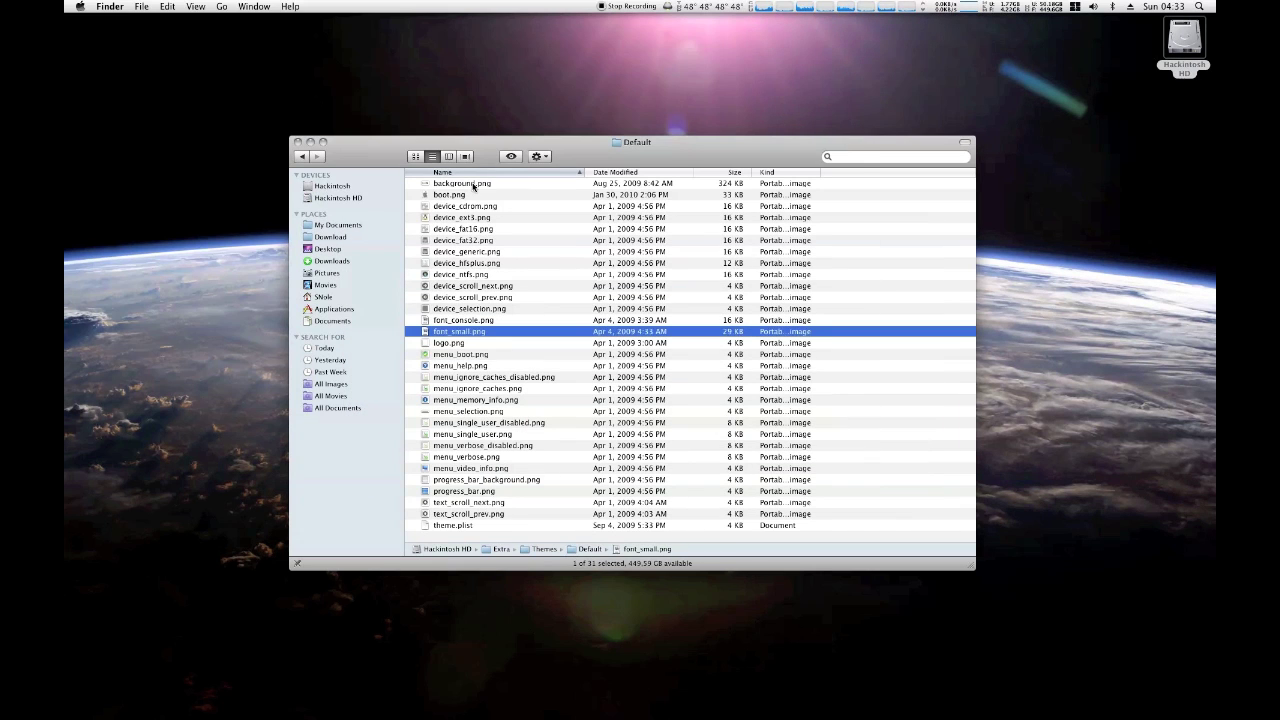
{"action": "key", "text": "Up"}
{"action": "key", "text": "Up"}
{"action": "key", "text": "Up"}
{"action": "key", "text": "Up"}
{"action": "key", "text": "Up"}
{"action": "key", "text": "Up"}
{"action": "key", "text": "Up"}
{"action": "key", "text": "Up"}
{"action": "key", "text": "Up"}
{"action": "key", "text": "Up"}
{"action": "key", "text": "Up"}
{"action": "key", "text": "Up"}
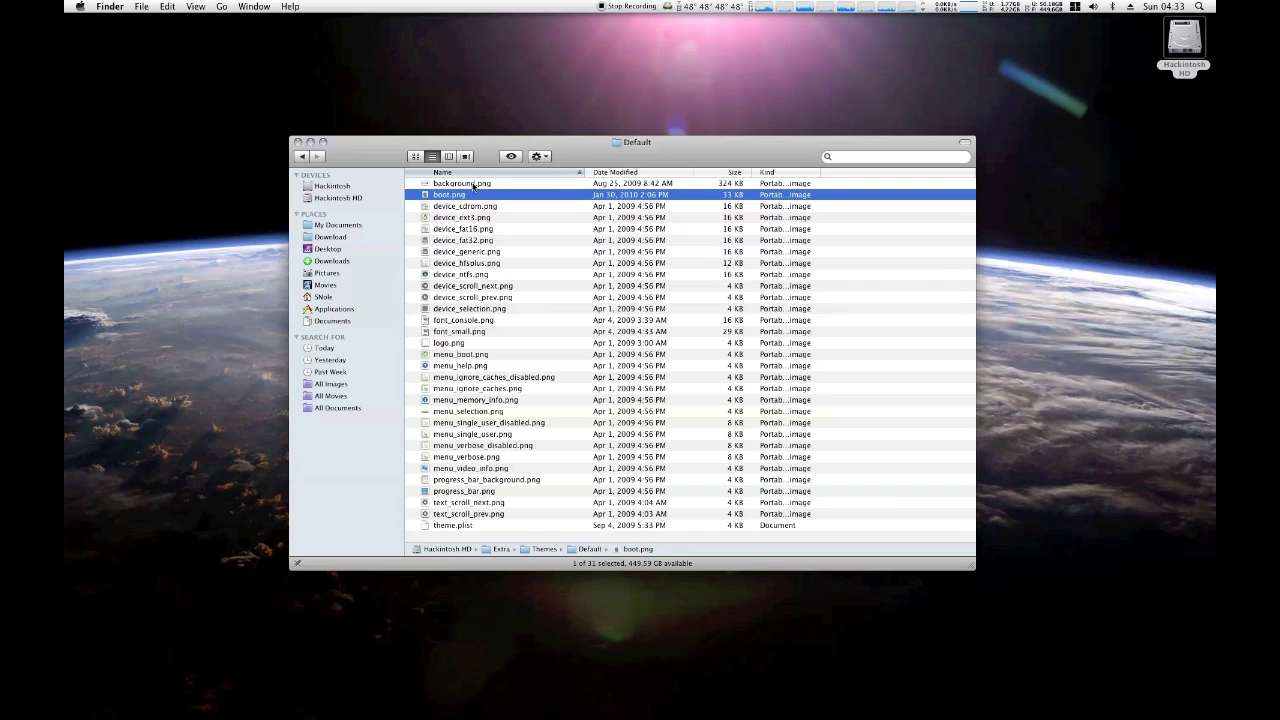
{"action": "key", "text": "space"}
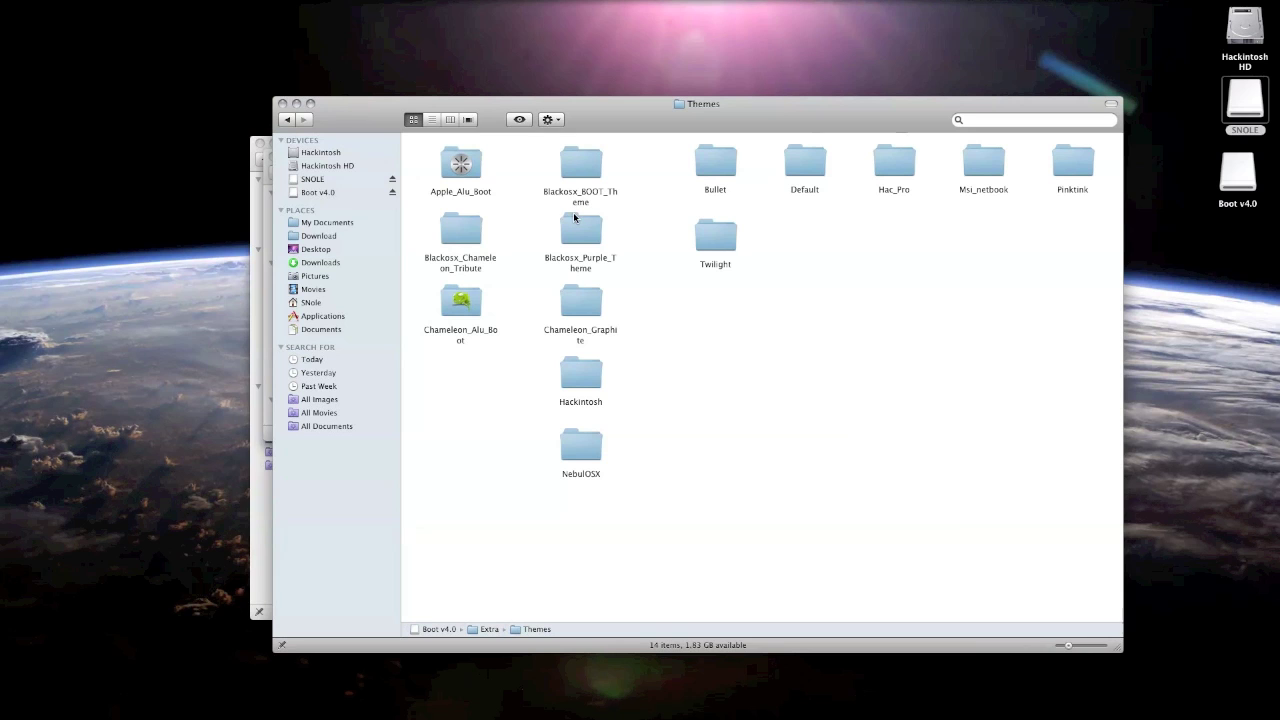
Step: Open the Apple_Alu_Boot theme, scroll through its images, and return to Themes
{"action": "left_click", "coordinate": [482, 176]}
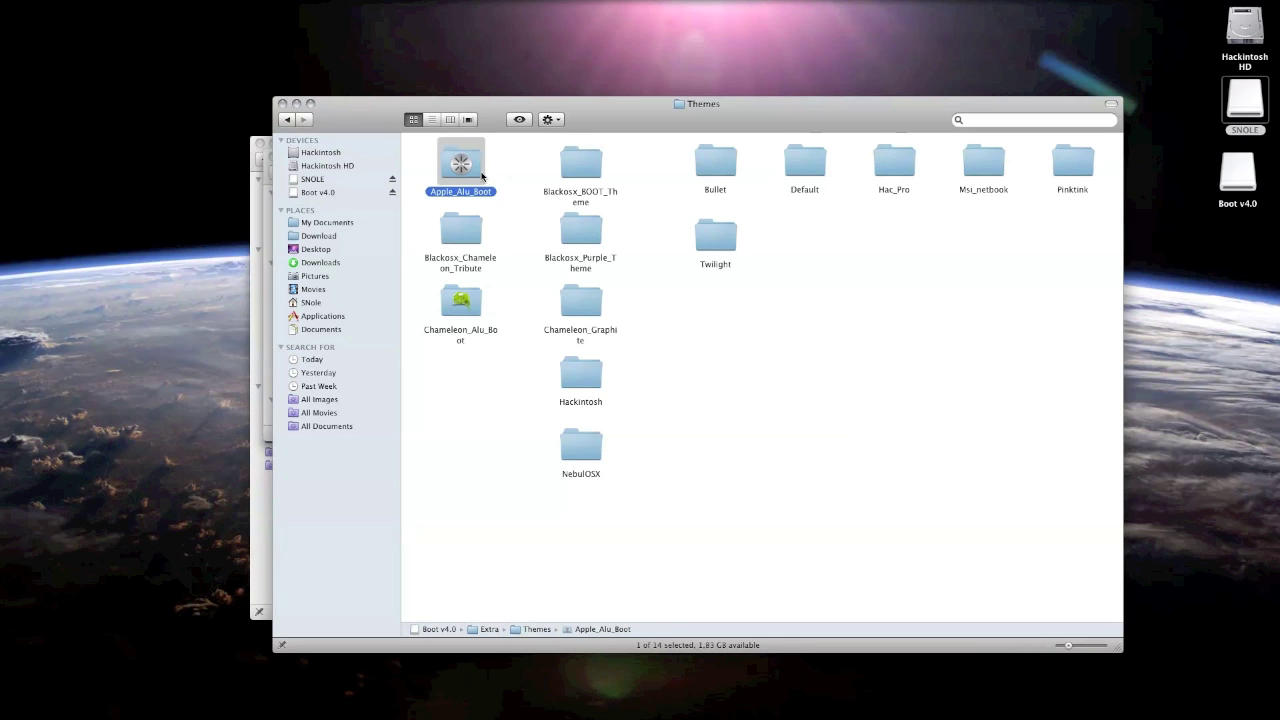
{"action": "double_click", "coordinate": [482, 176]}
{"action": "scroll", "coordinate": [559, 201], "scroll_direction": "down", "scroll_amount": 5}
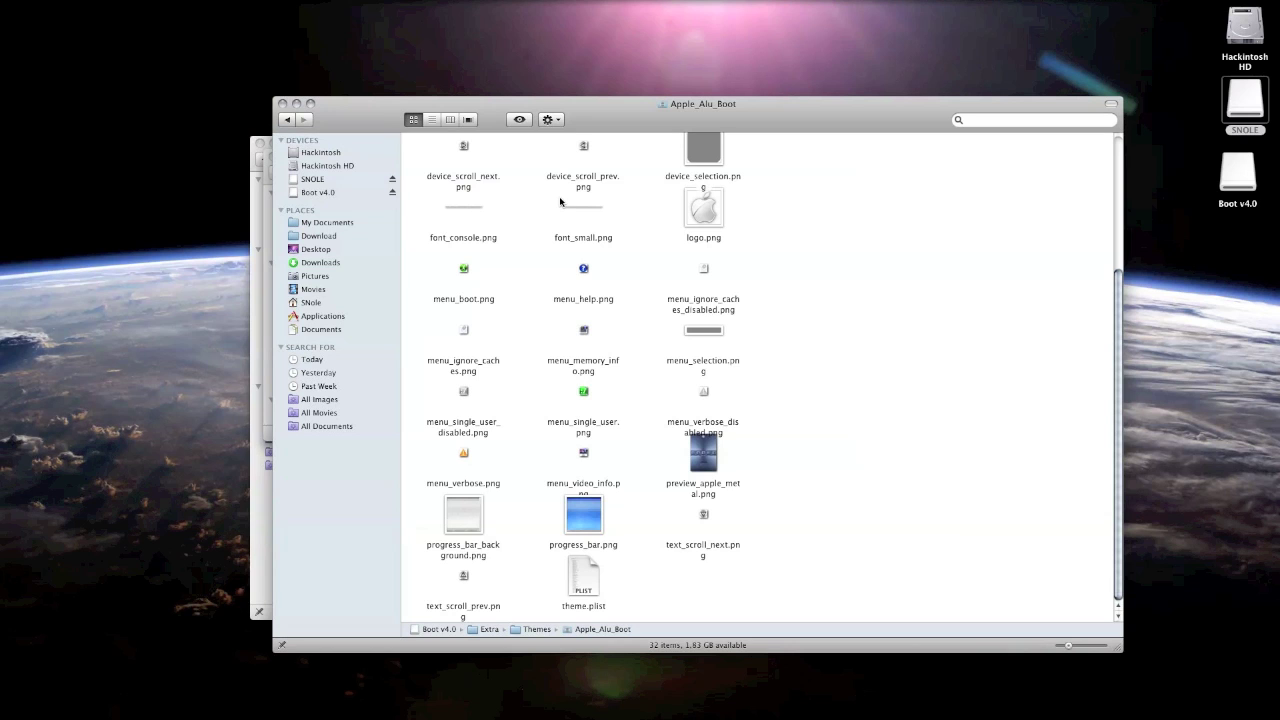
{"action": "scroll", "coordinate": [572, 340], "scroll_direction": "up", "scroll_amount": 4}
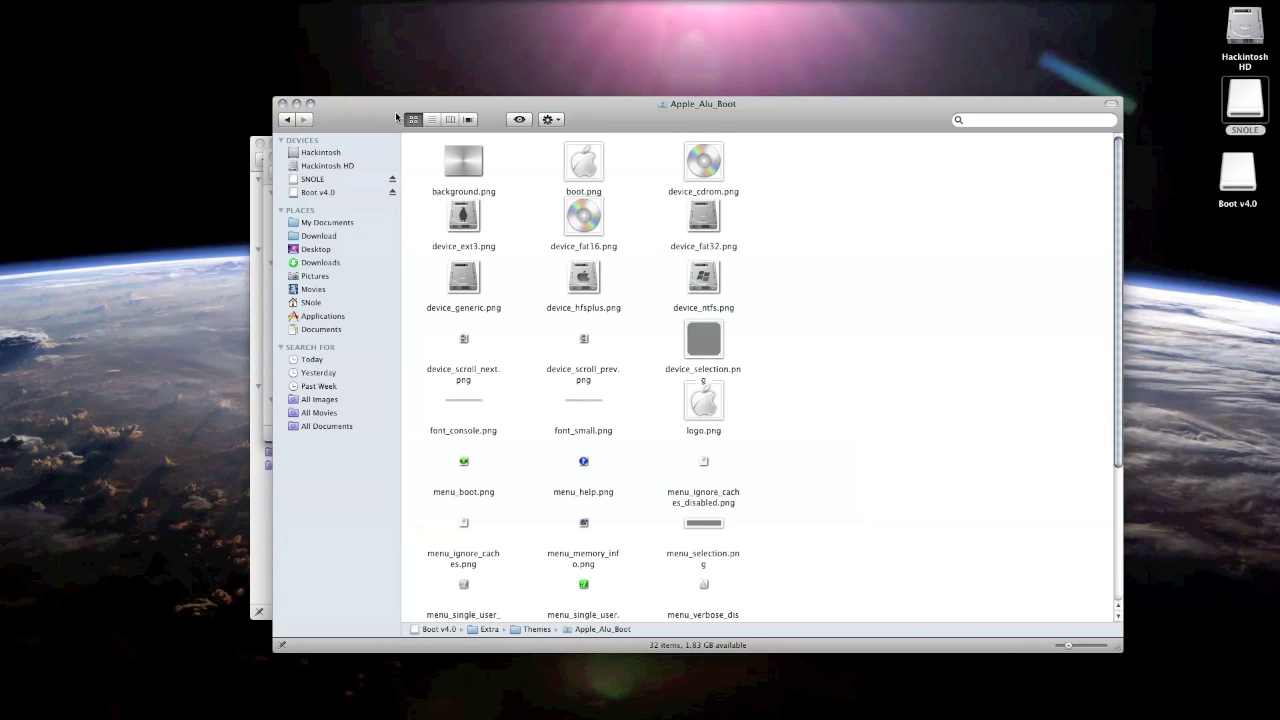
{"action": "left_click", "coordinate": [288, 119]}
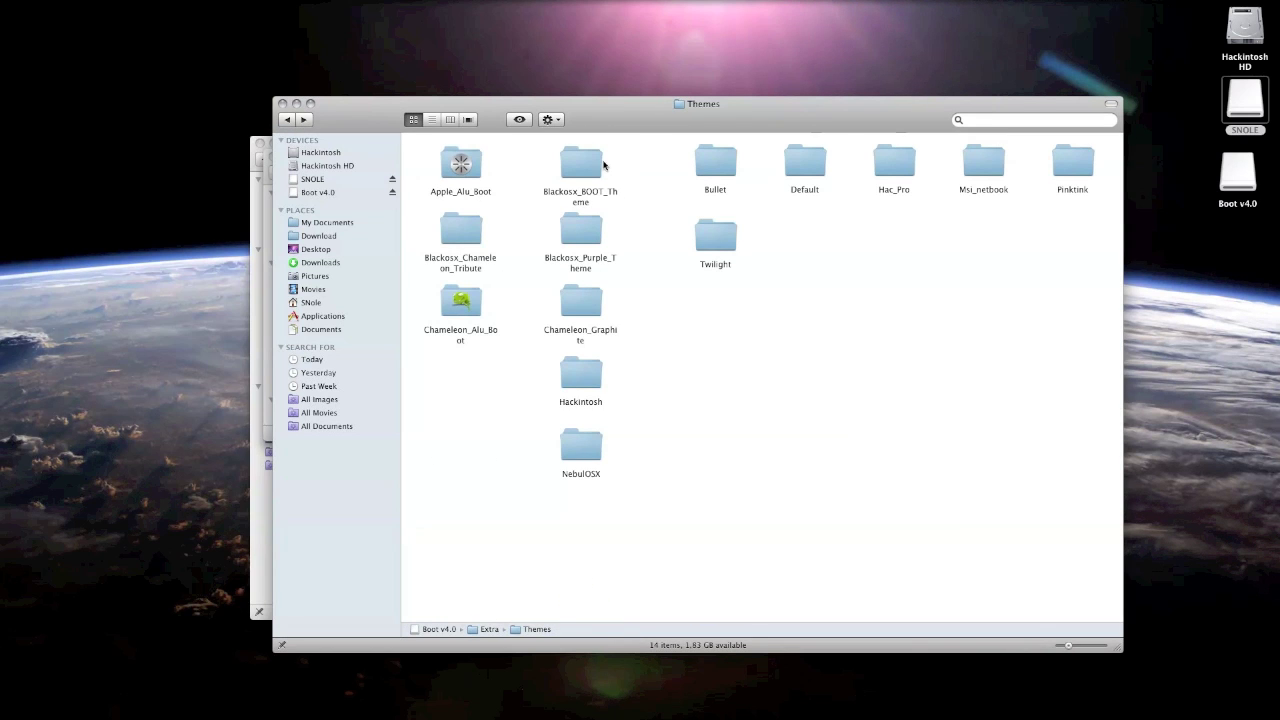
Step: Open Blackosx_BOOT_Theme and Quick Look its background.png and device_ext3.png
{"action": "double_click", "coordinate": [594, 165]}
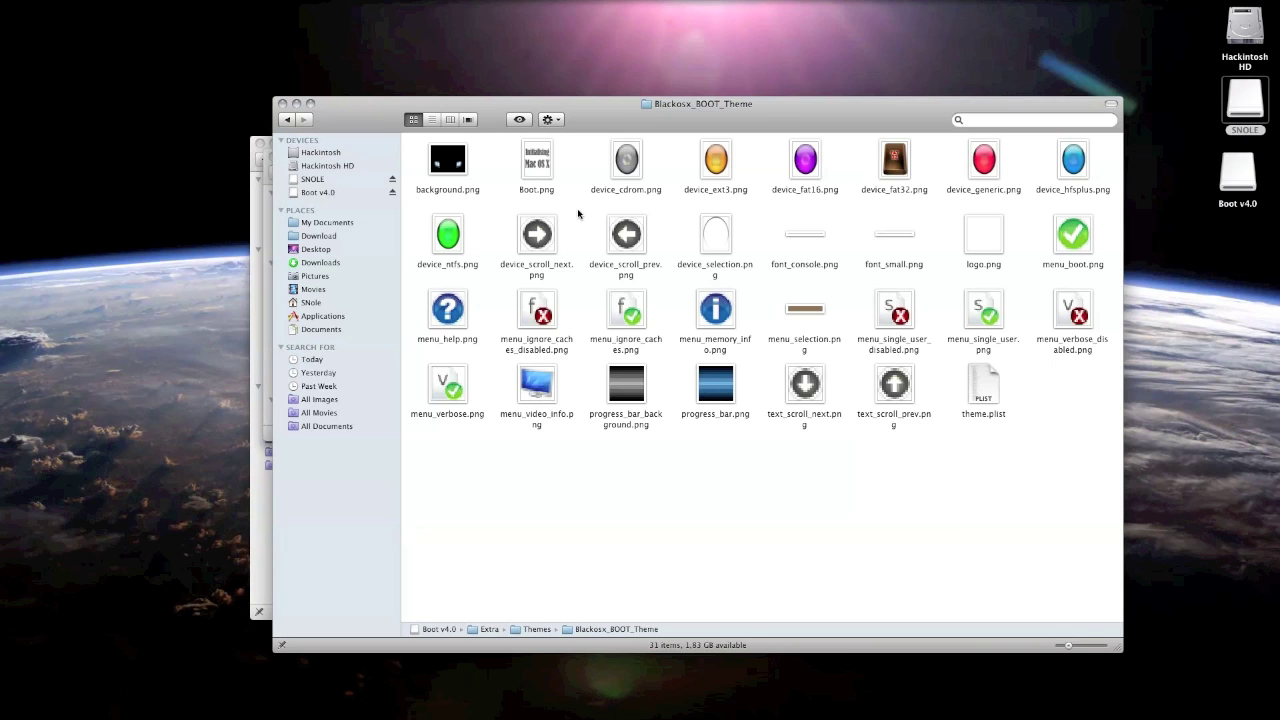
{"action": "left_click", "coordinate": [287, 119]}
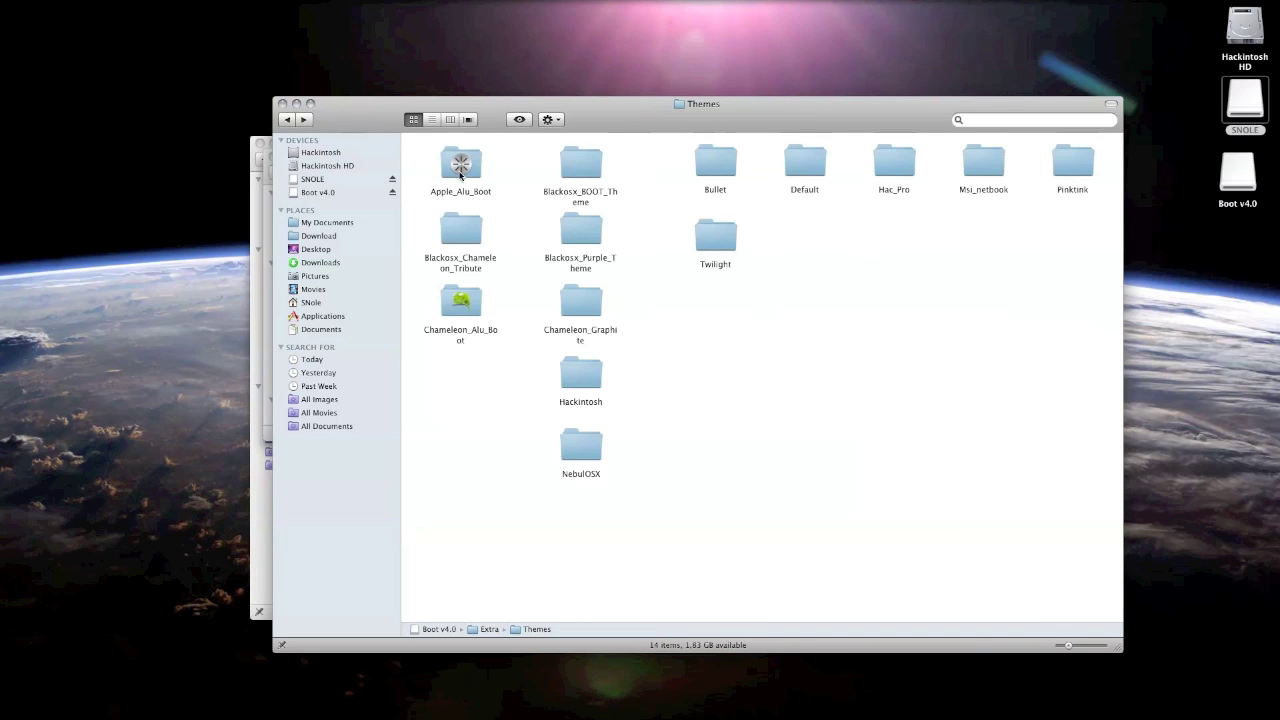
{"action": "double_click", "coordinate": [586, 165]}
{"action": "left_click", "coordinate": [447, 171]}
{"action": "key", "text": "space"}
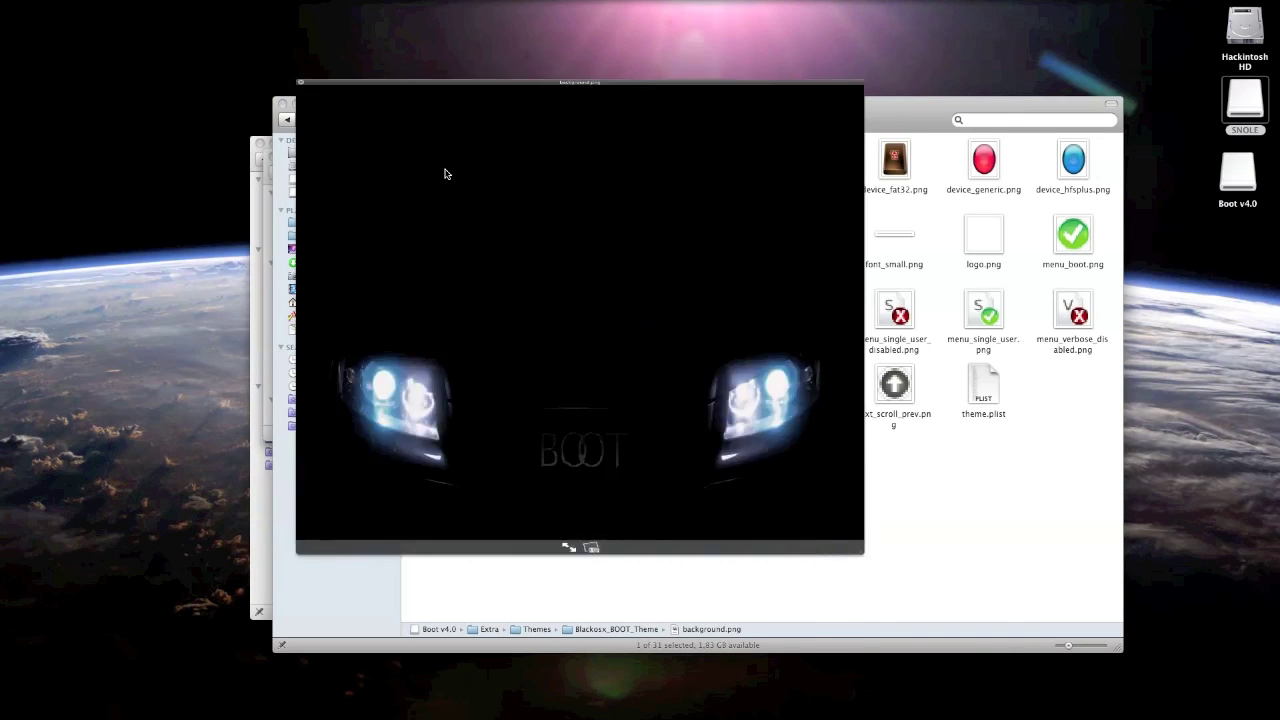
{"action": "key", "text": "space"}
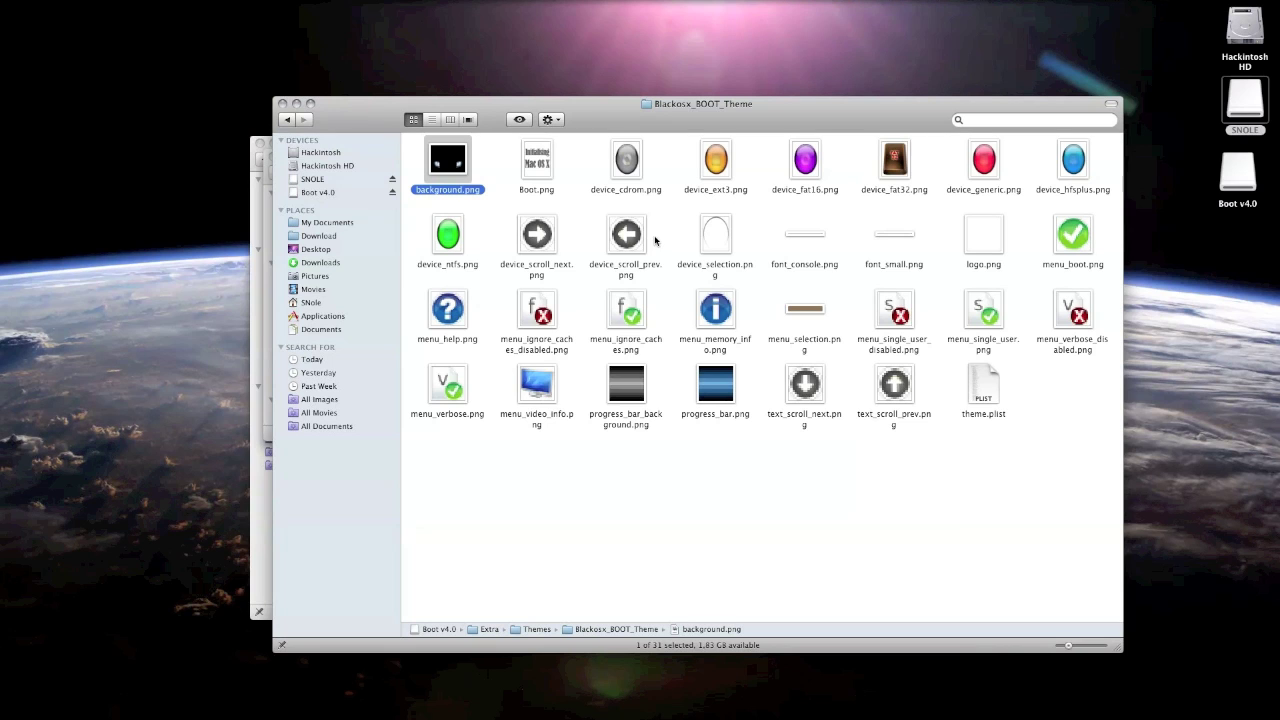
{"action": "left_click", "coordinate": [718, 168]}
{"action": "key", "text": "space"}
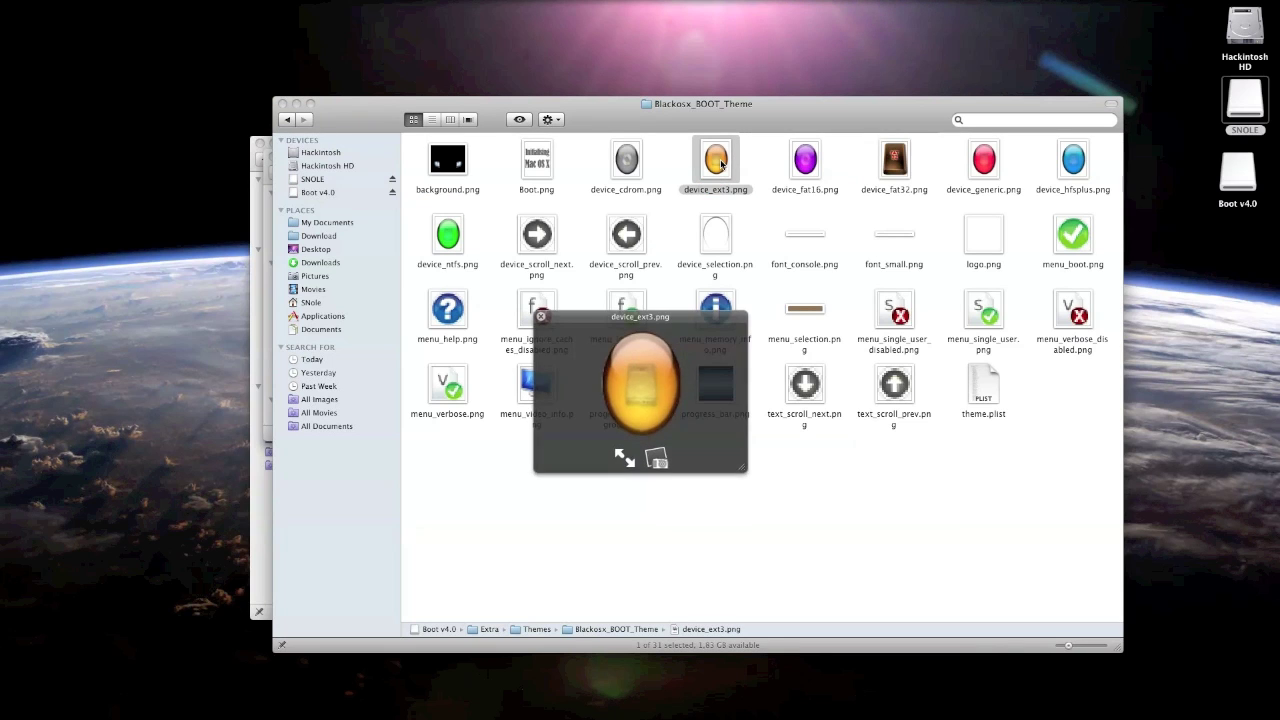
{"action": "key", "text": "space"}
Step: Go back to the Themes folder, preview it, and close the OSX folder window
{"action": "left_click", "coordinate": [287, 119]}
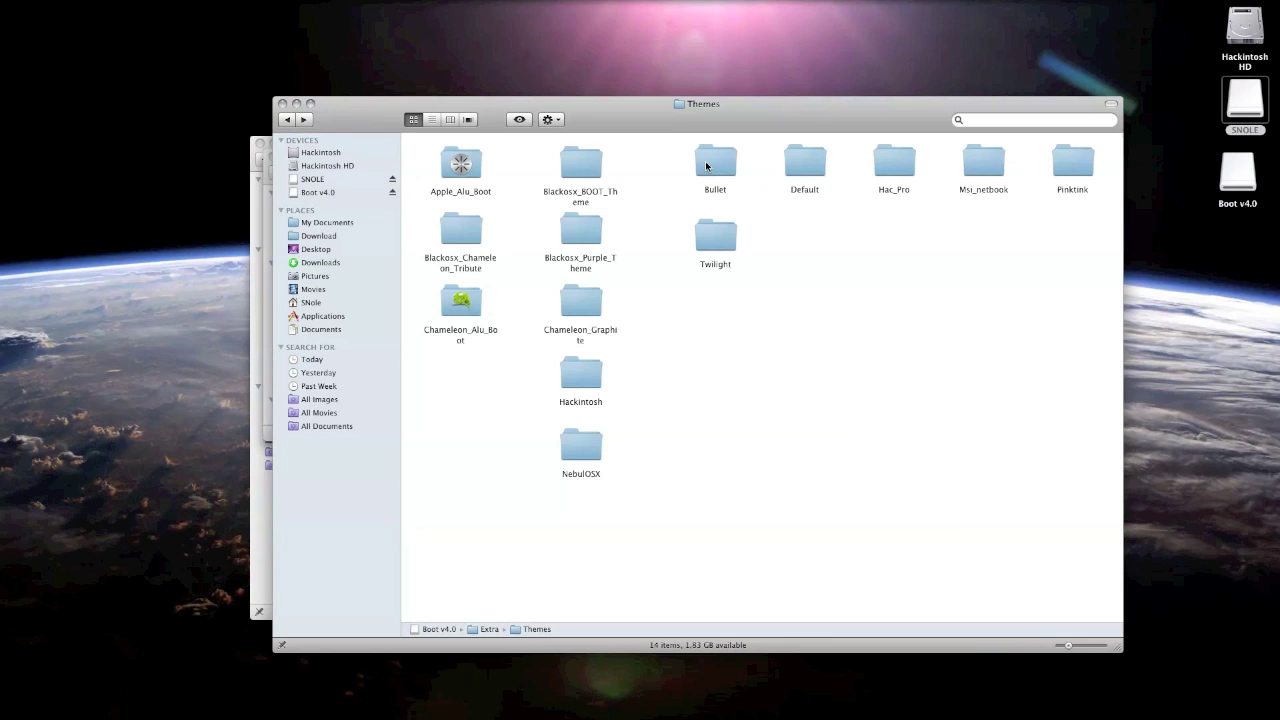
{"action": "key", "text": "space"}
{"action": "key", "text": "space"}
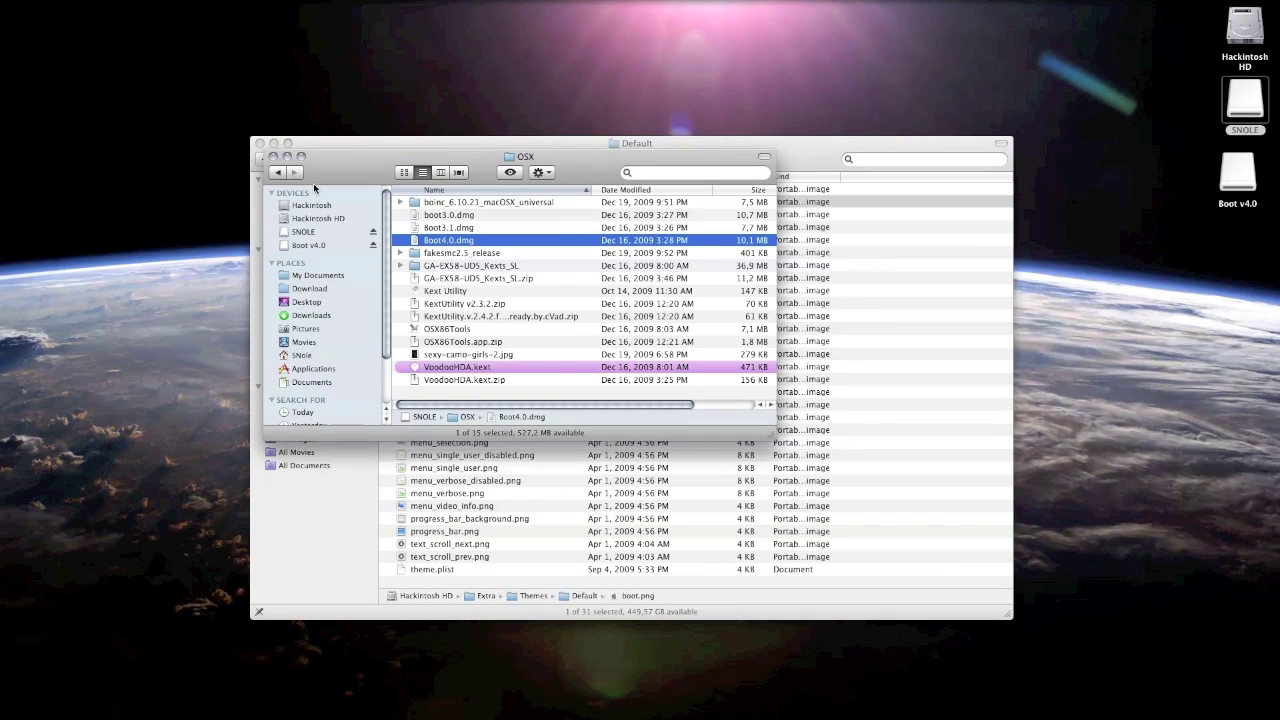
{"action": "left_click", "coordinate": [274, 157]}
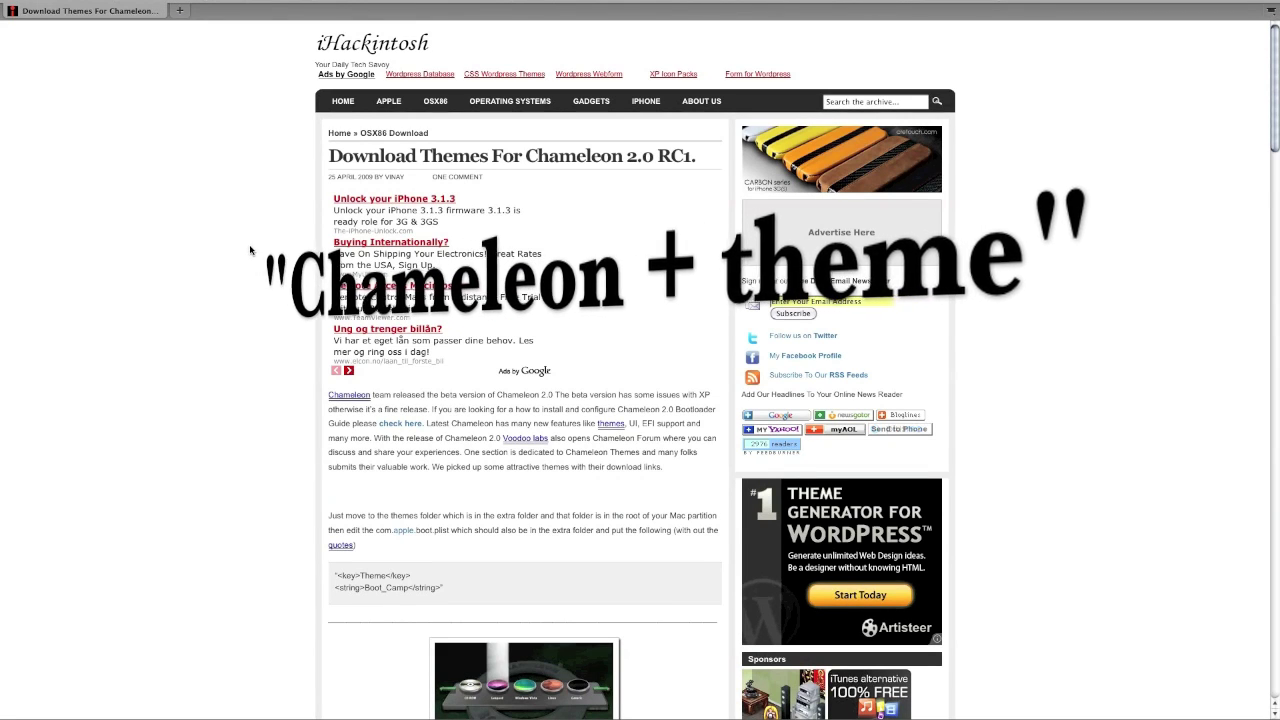
Step: View the Blackosx 3D theme preview full size, then go back to the article
{"action": "scroll", "coordinate": [250, 250], "scroll_direction": "down", "scroll_amount": 3}
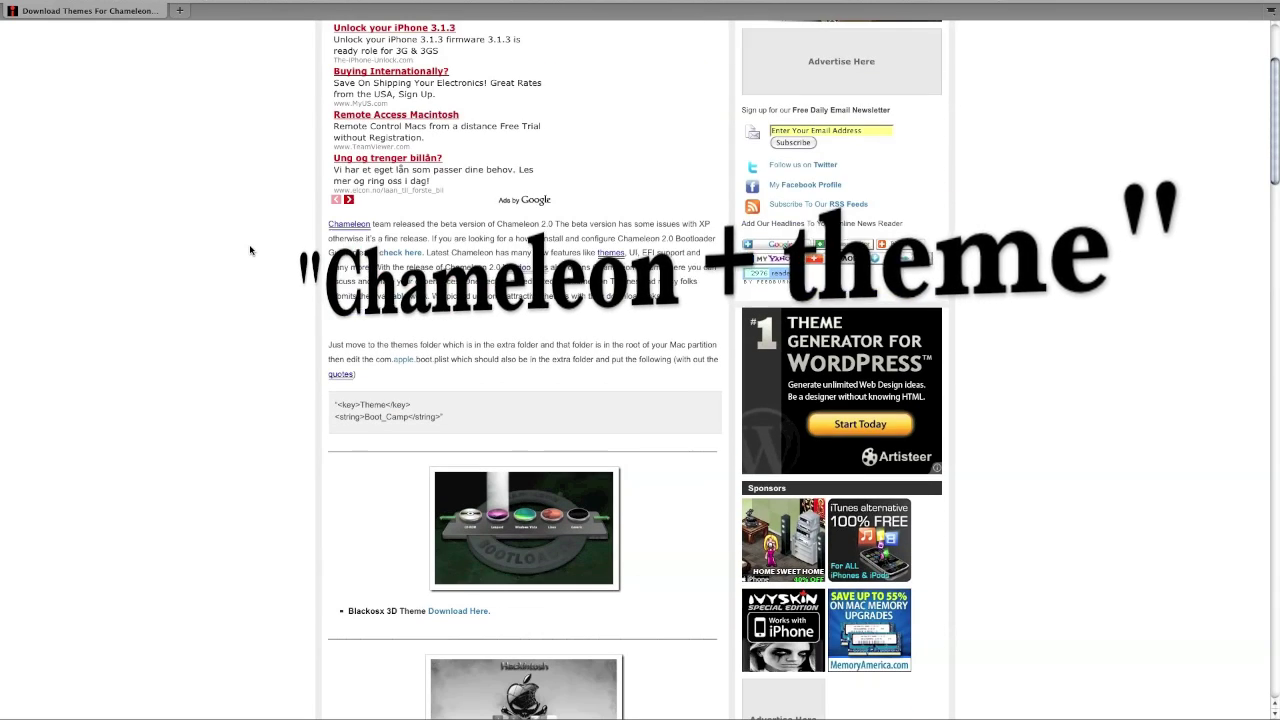
{"action": "scroll", "coordinate": [250, 250], "scroll_direction": "down", "scroll_amount": 3}
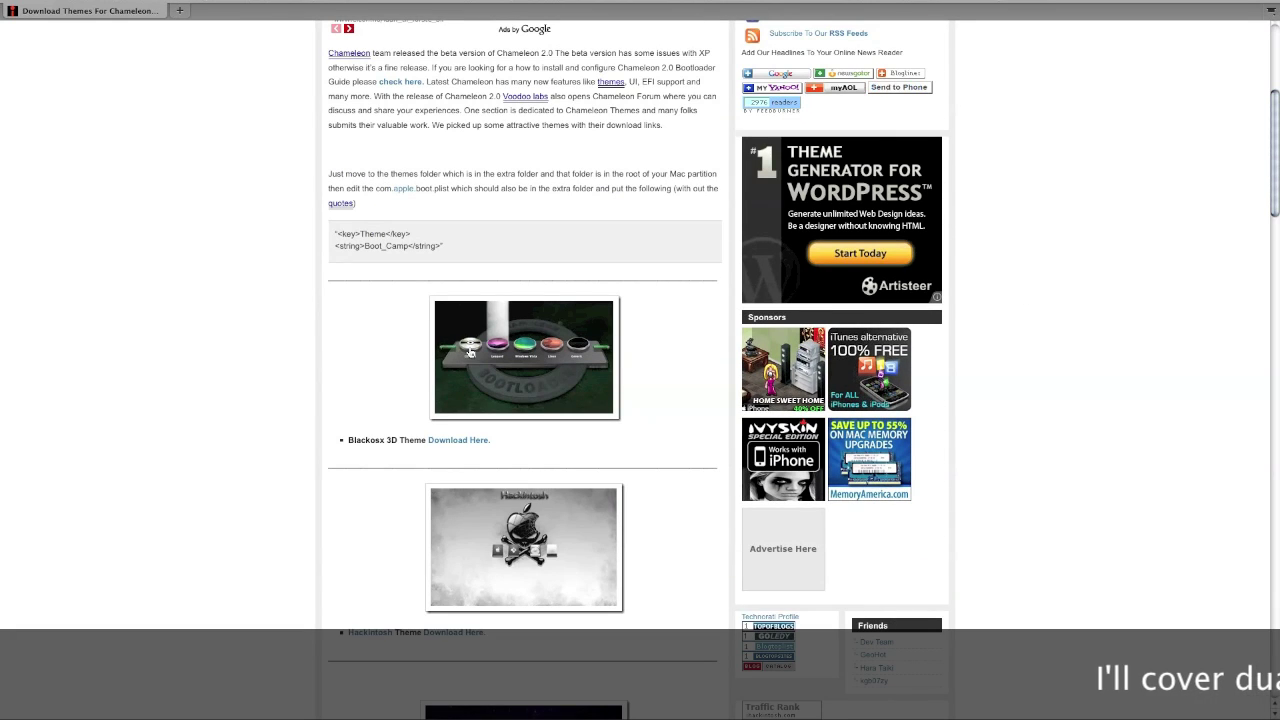
{"action": "left_click", "coordinate": [506, 357]}
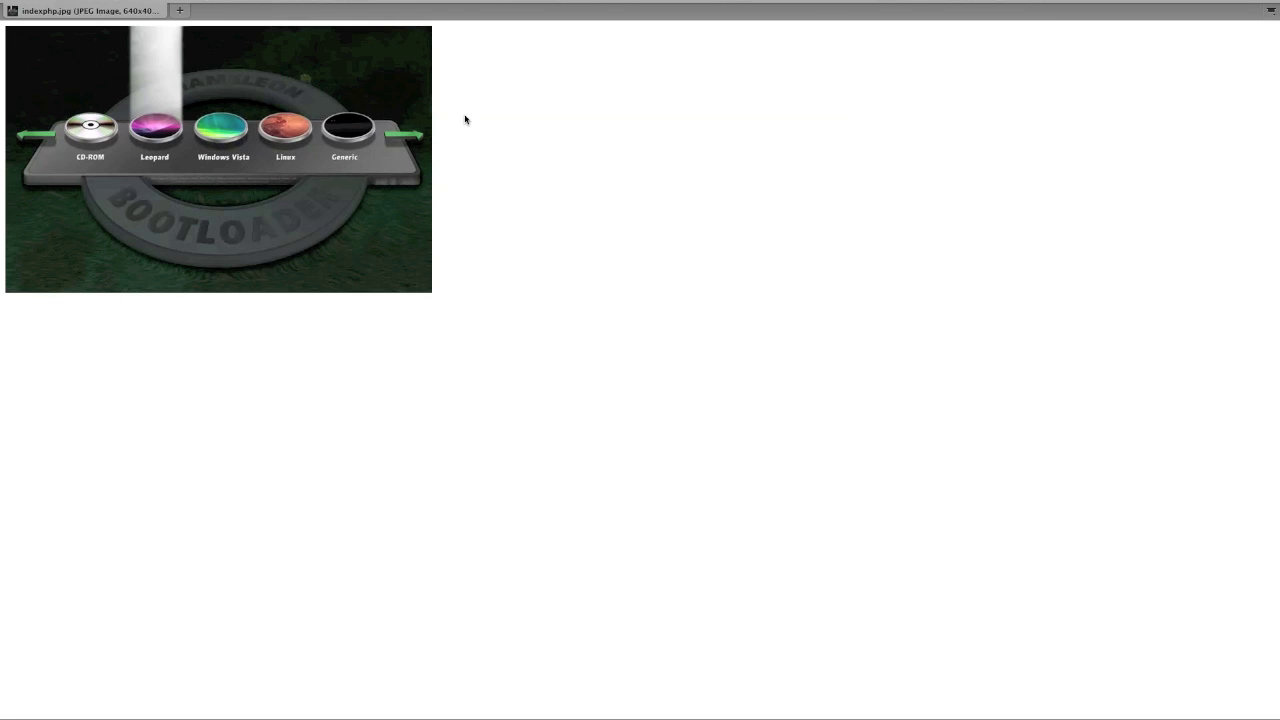
{"action": "right_click", "coordinate": [518, 125]}
{"action": "left_click", "coordinate": [528, 129]}
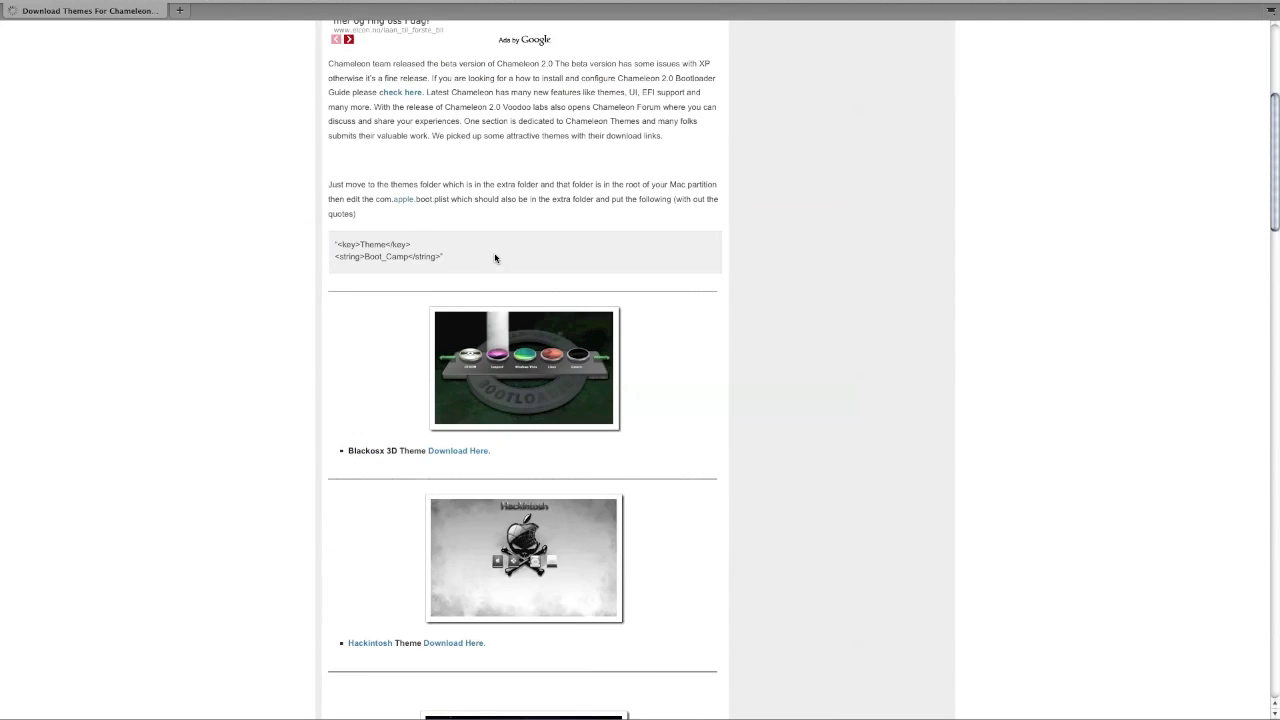
Step: View the Hackintosh and Time and Space previews, then scroll the theme list back up
{"action": "key", "text": "alt+Right"}
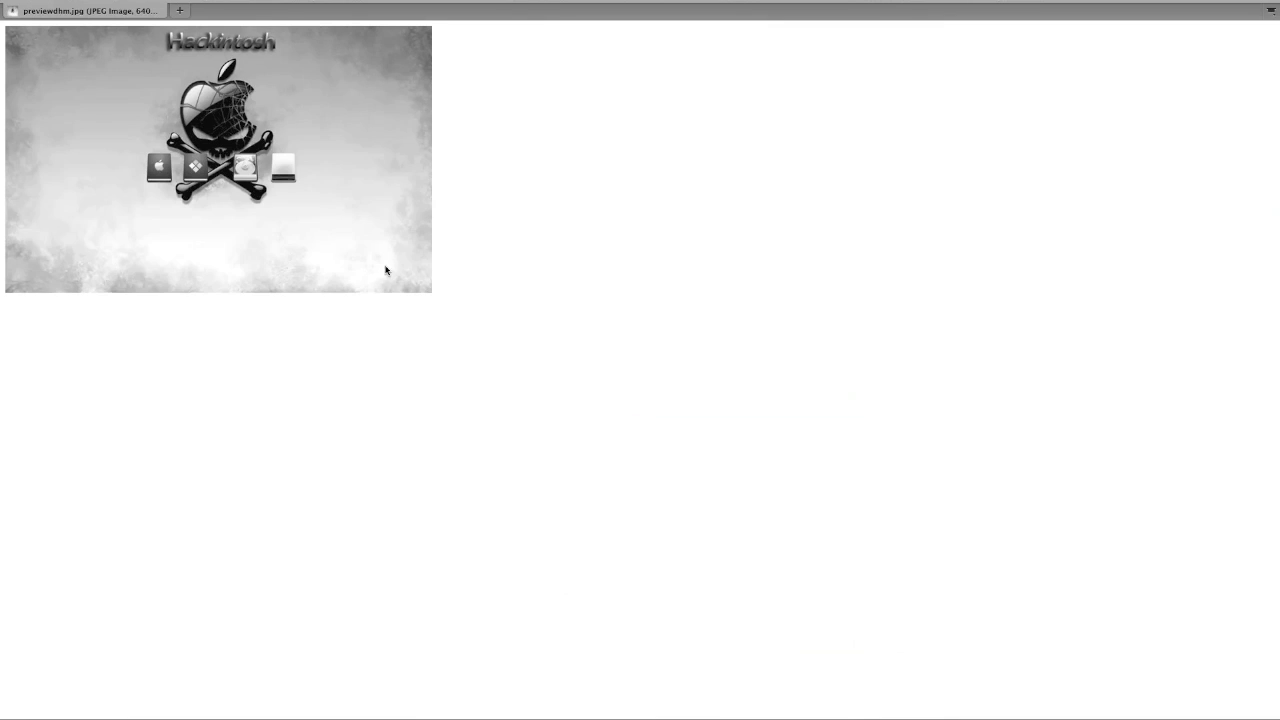
{"action": "right_click", "coordinate": [549, 236]}
{"action": "left_click", "coordinate": [558, 241]}
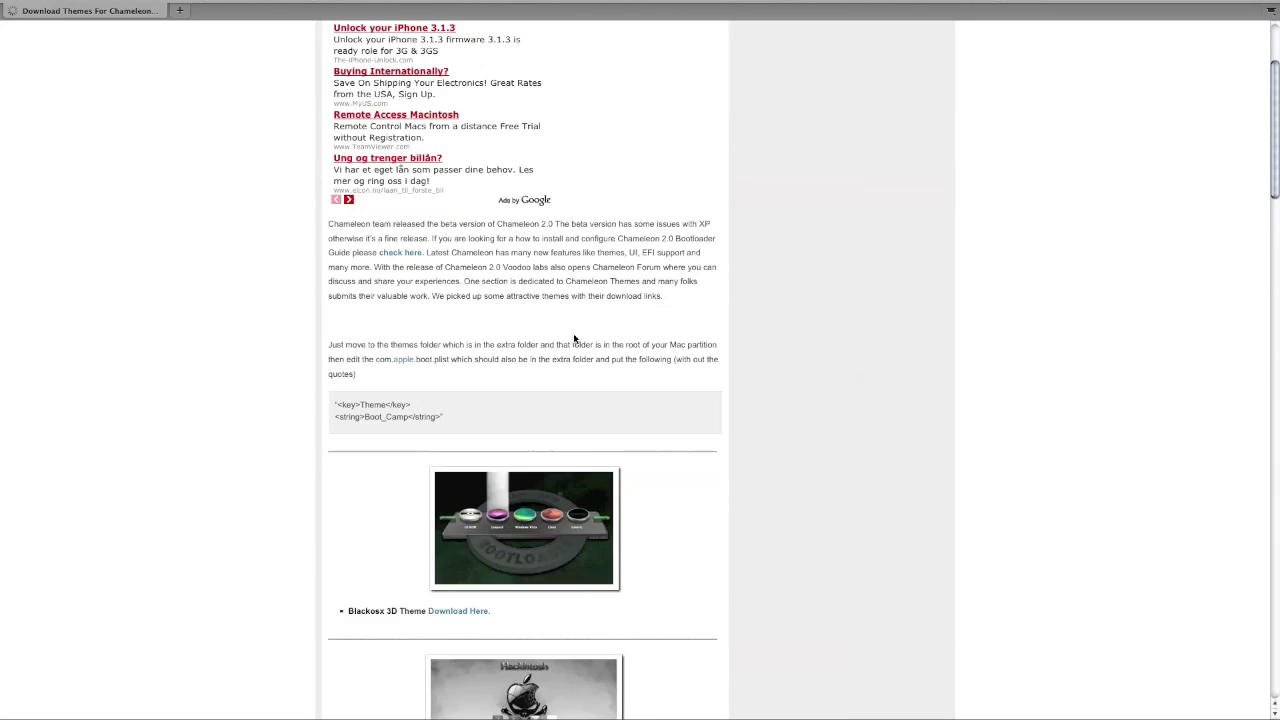
{"action": "scroll", "coordinate": [575, 339], "scroll_direction": "down", "scroll_amount": 5}
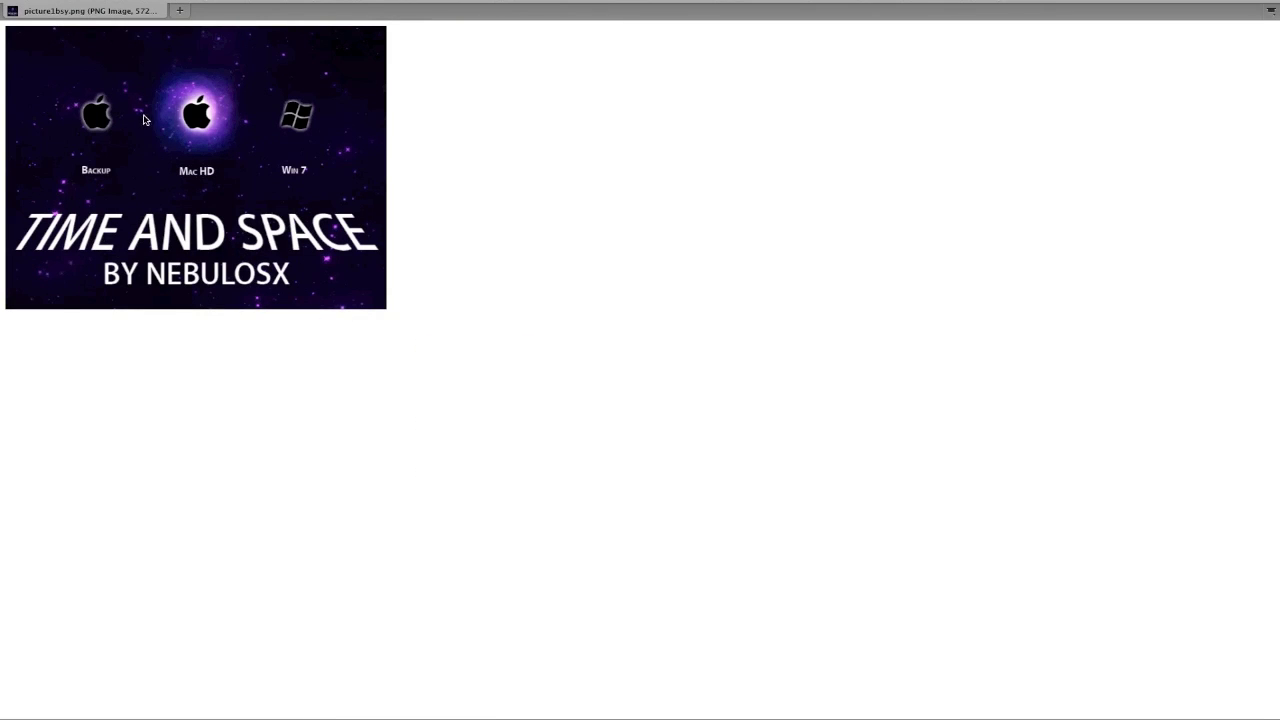
{"action": "left_click", "coordinate": [555, 183]}
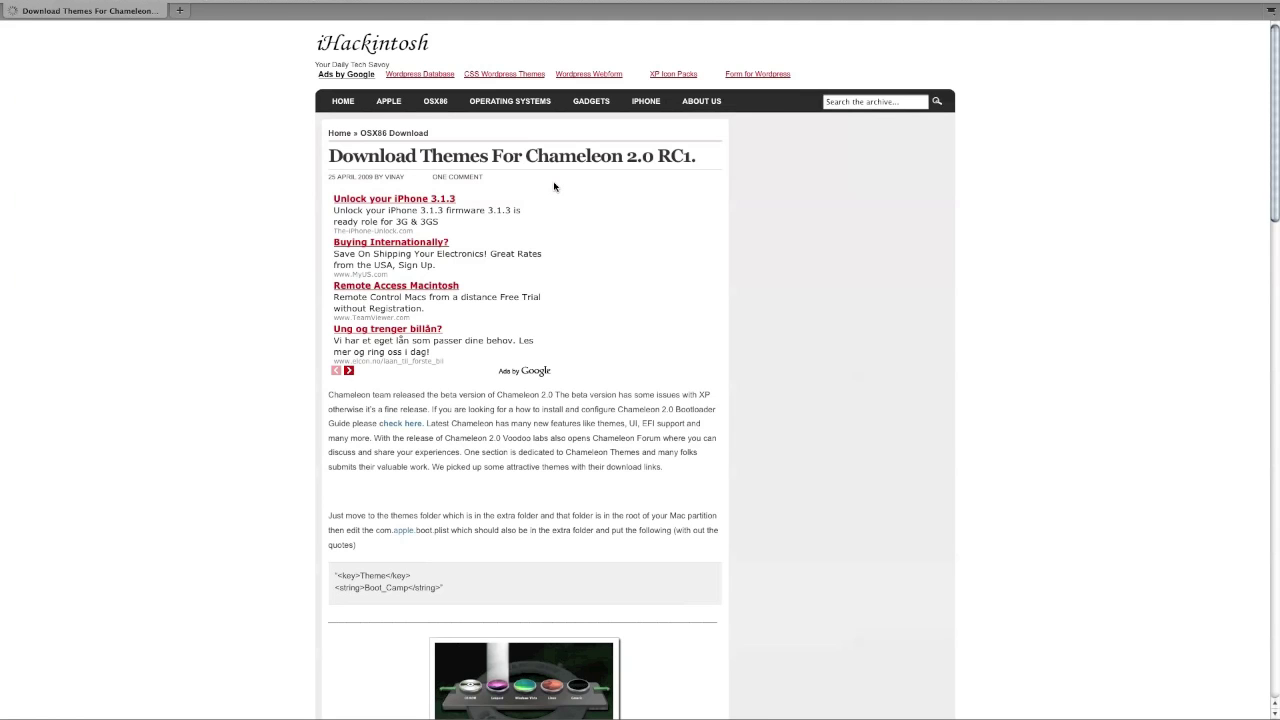
{"action": "scroll", "coordinate": [629, 289], "scroll_direction": "down", "scroll_amount": 10}
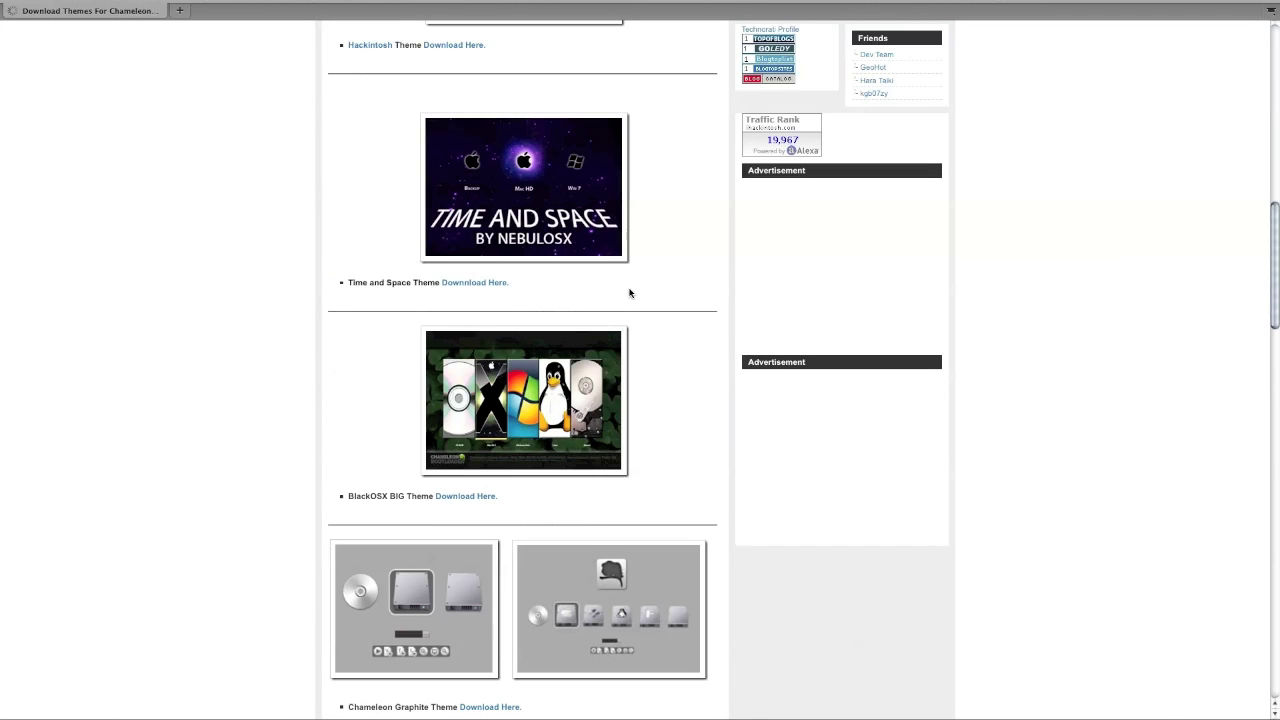
{"action": "scroll", "coordinate": [597, 289], "scroll_direction": "down", "scroll_amount": 6}
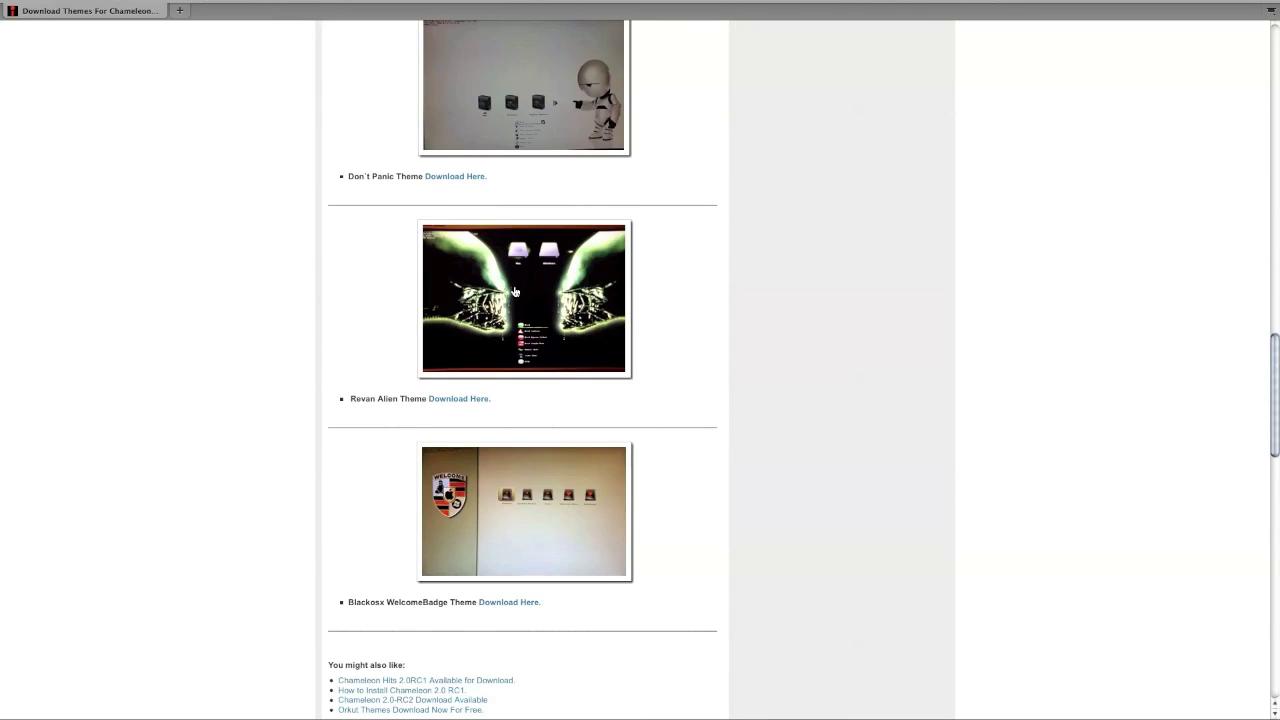
{"action": "scroll", "coordinate": [515, 291], "scroll_direction": "up", "scroll_amount": 16}
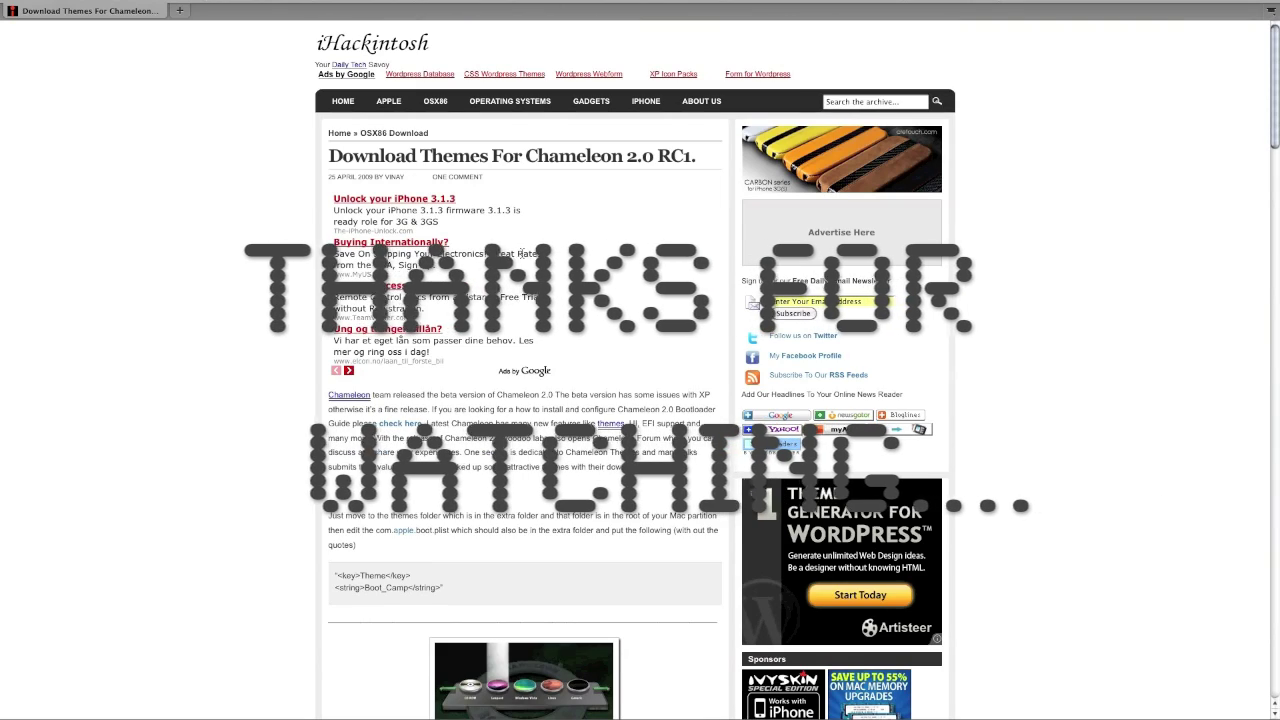